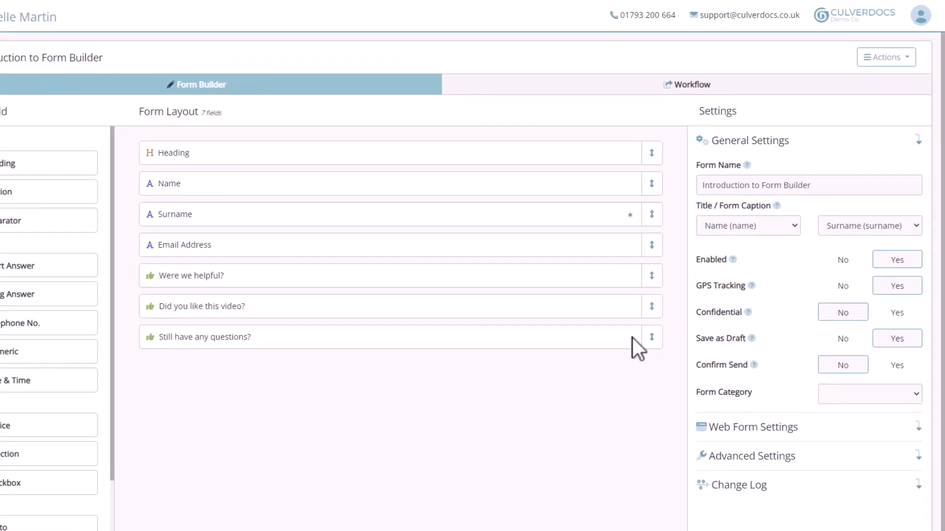
# Open the Send Generated Report workflow from the form's Workflow tab for editing
pyautogui.click(634, 111)
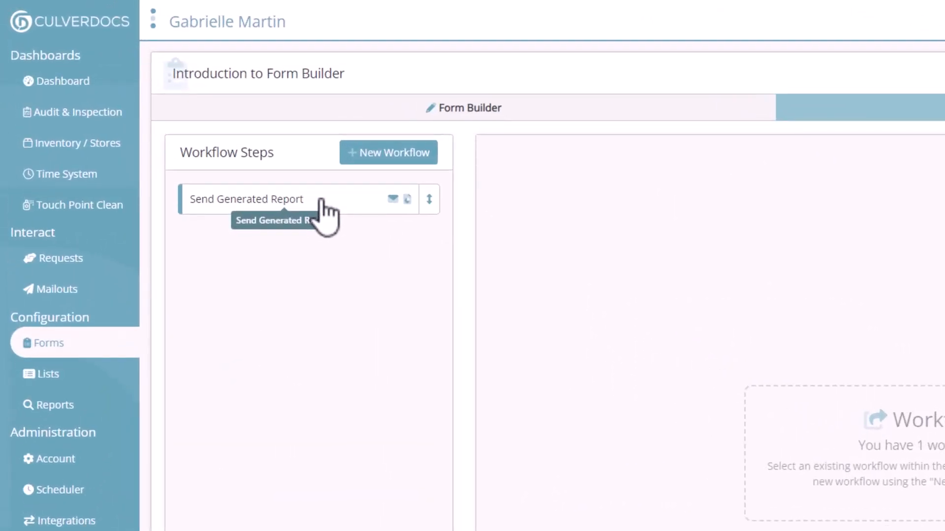
pyautogui.click(321, 202)
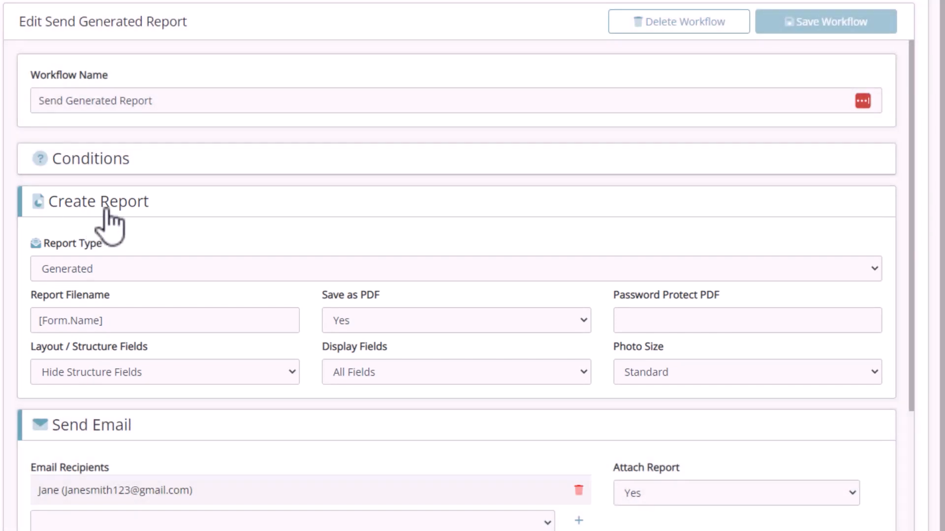
pyautogui.click(131, 274)
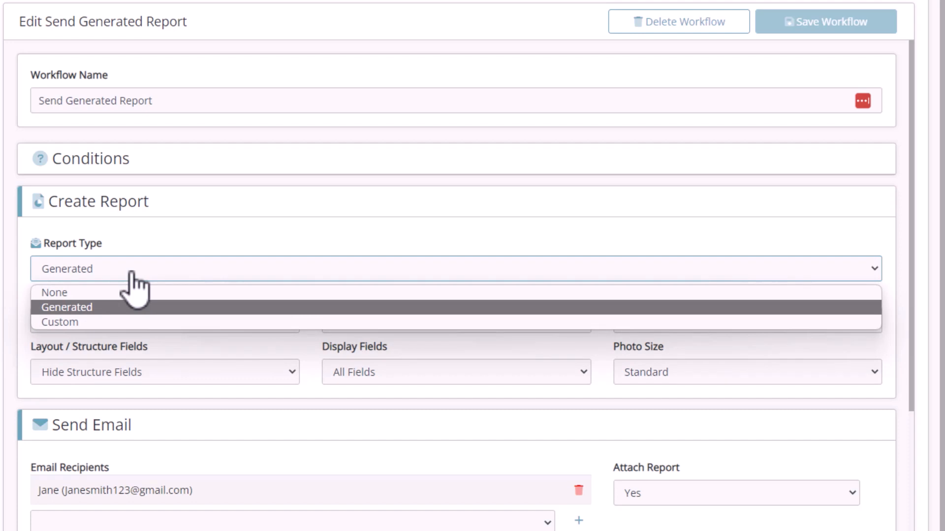
pyautogui.click(118, 322)
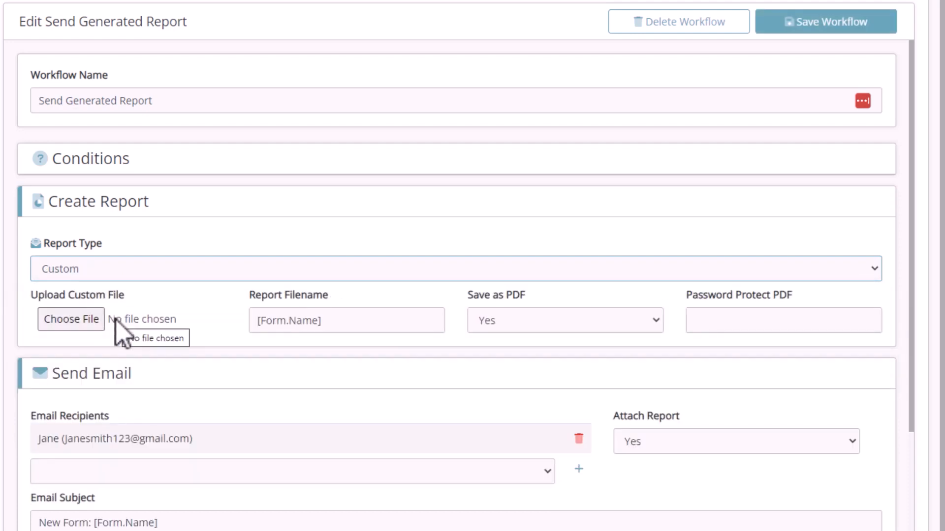
pyautogui.click(180, 276)
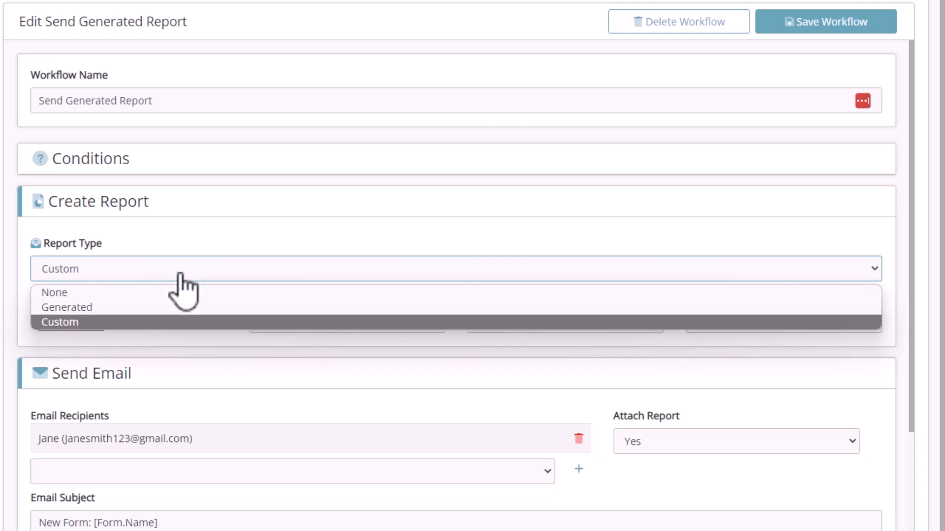
pyautogui.click(176, 307)
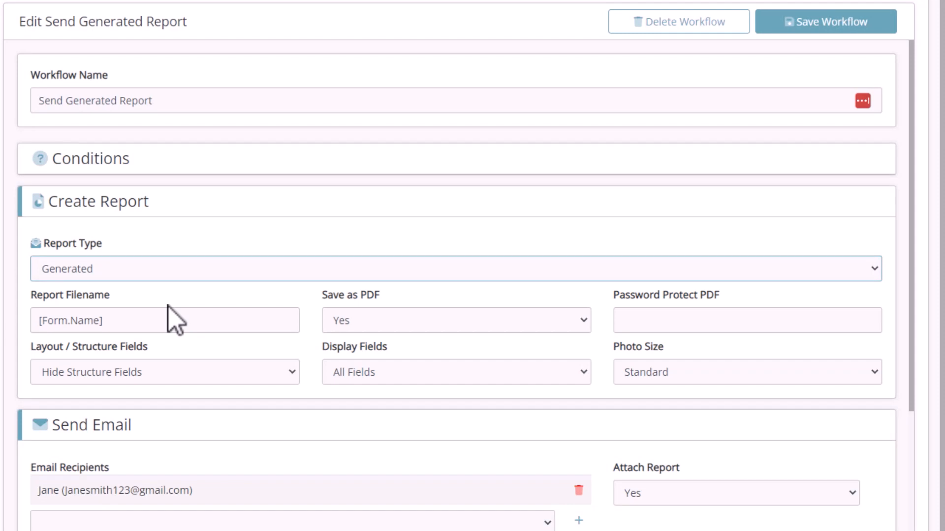
pyautogui.click(165, 310)
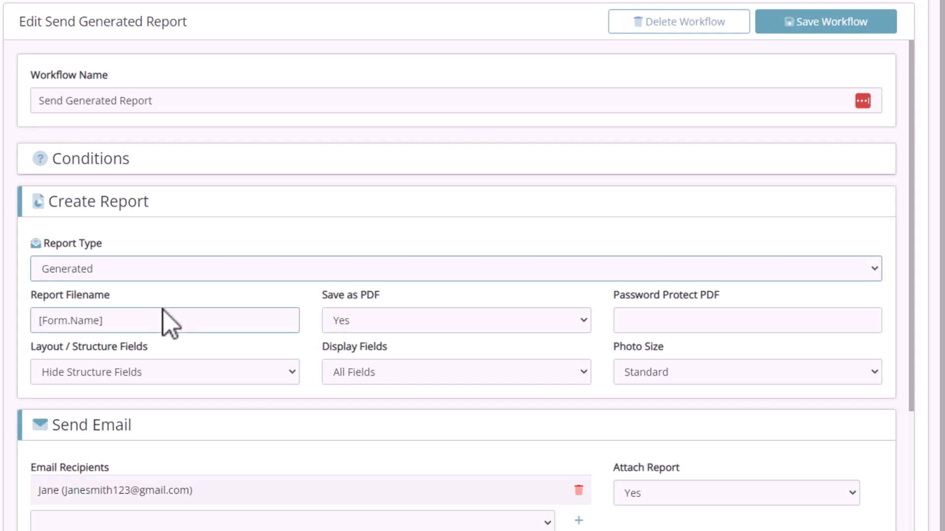
# Append the Name field to the report filename, making it '[Form.Name] [name]'
pyautogui.click(112, 321)
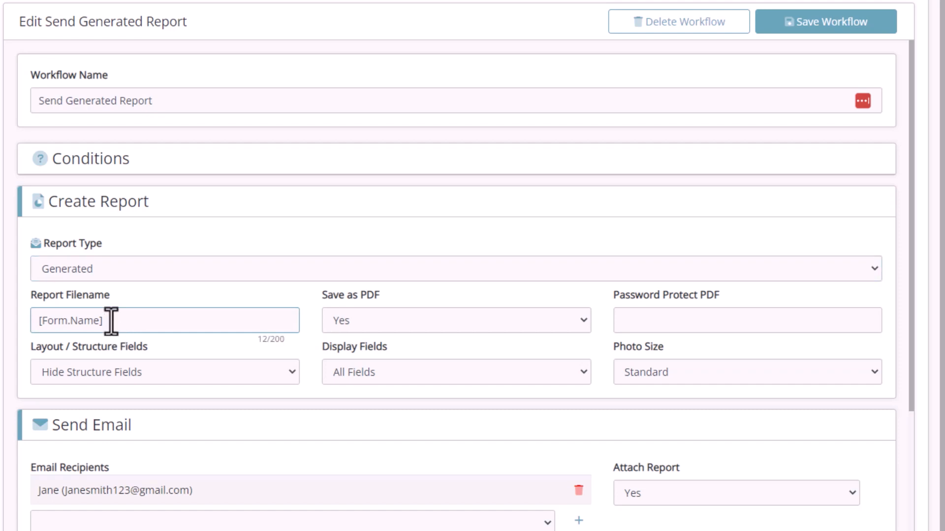
pyautogui.write('[')
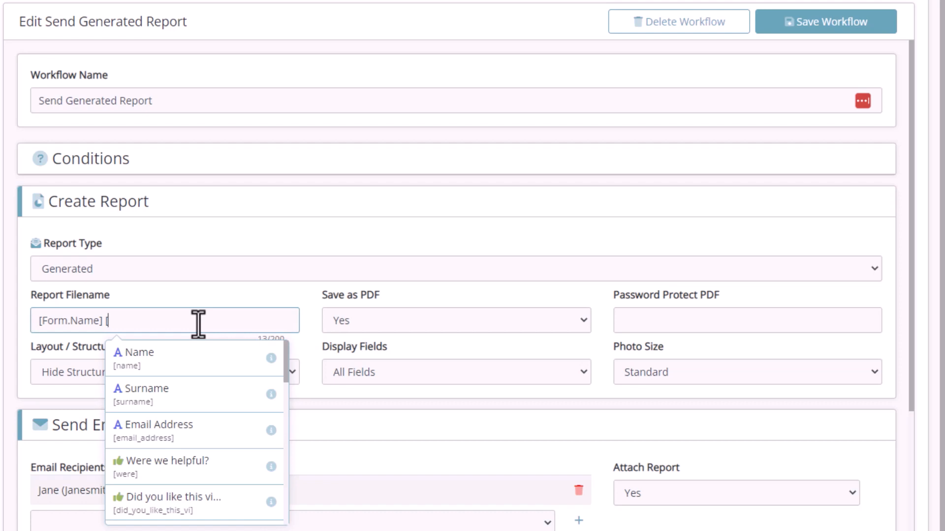
pyautogui.click(190, 355)
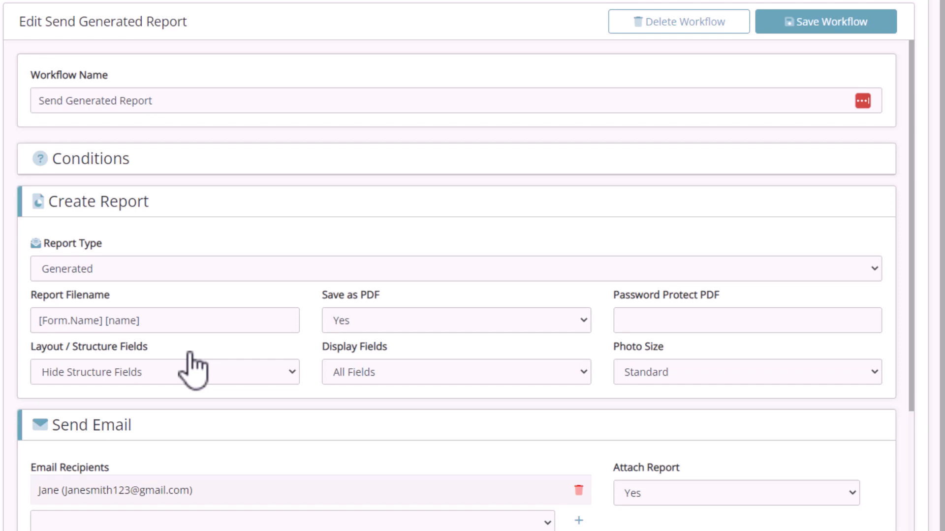
# Switch Save as PDF to No and back to Yes, keeping the PDF output
pyautogui.click(457, 324)
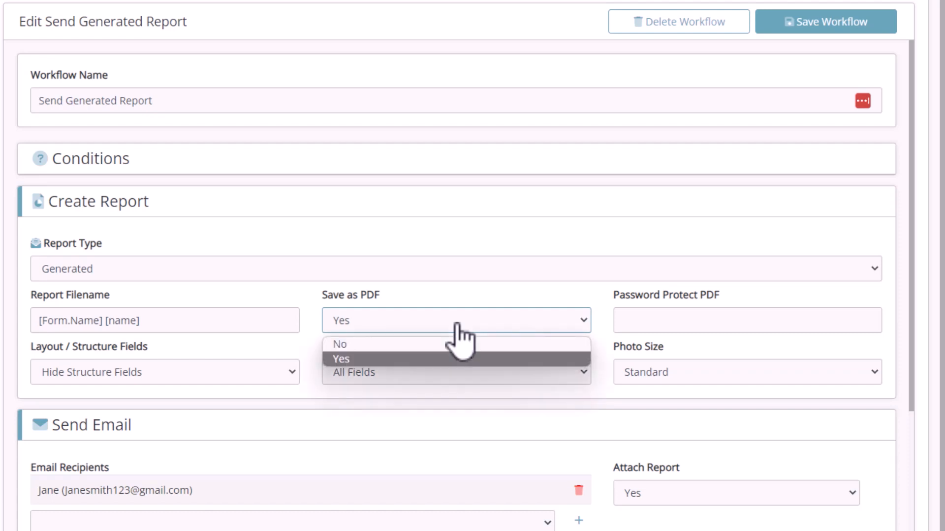
pyautogui.click(454, 342)
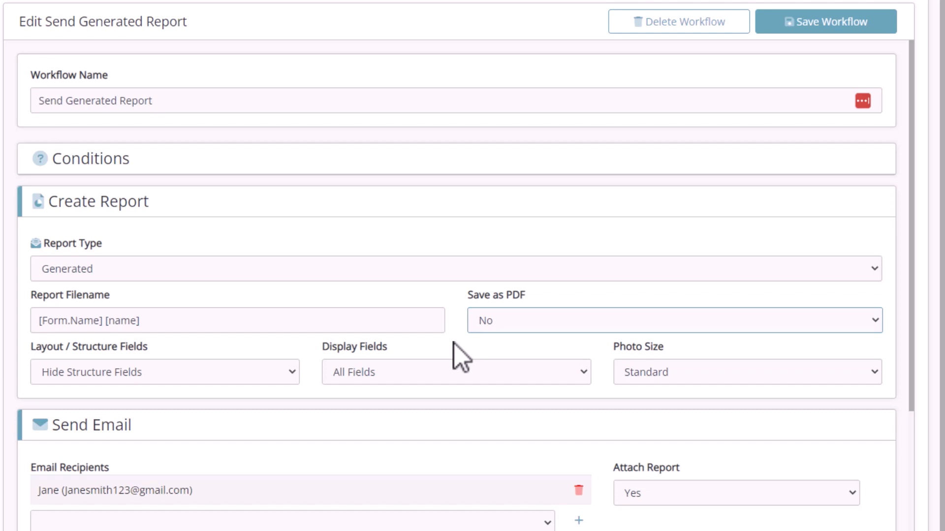
pyautogui.click(515, 319)
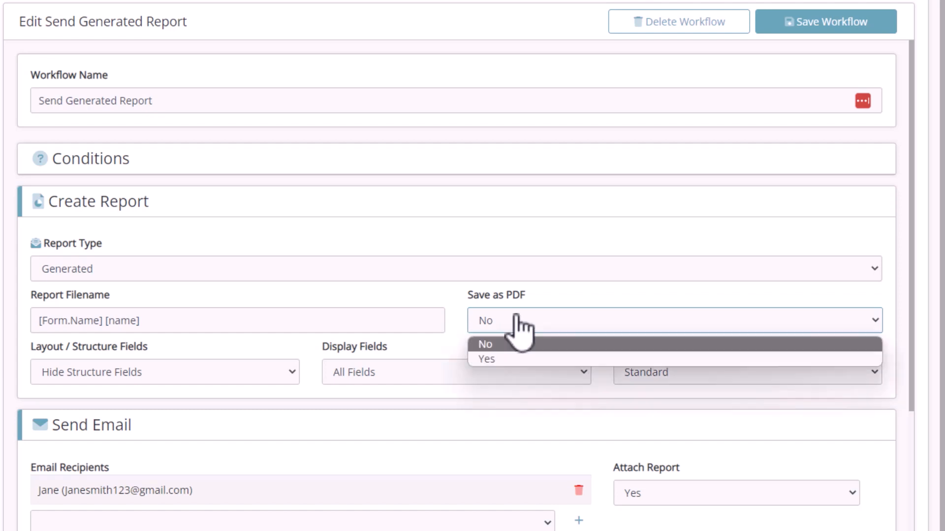
pyautogui.click(507, 358)
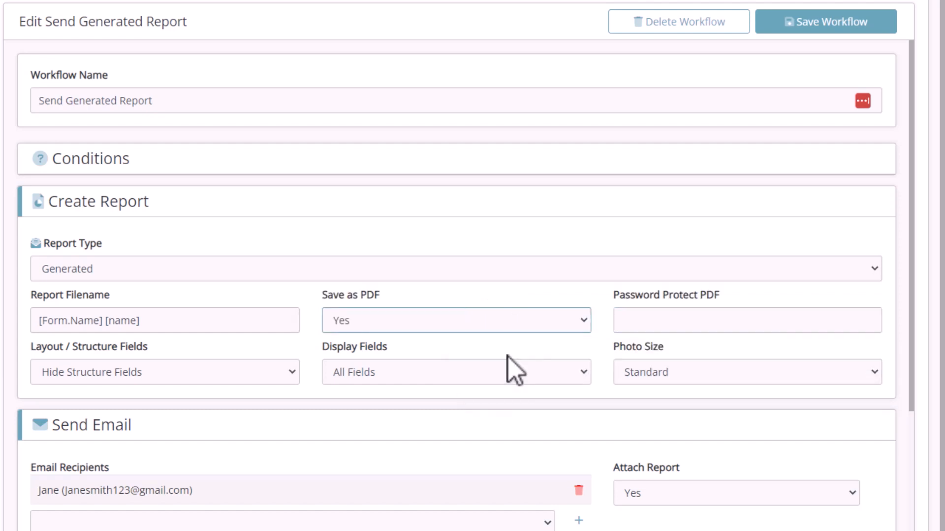
# Password-protect the PDF with the [surname] field value
pyautogui.click(700, 320)
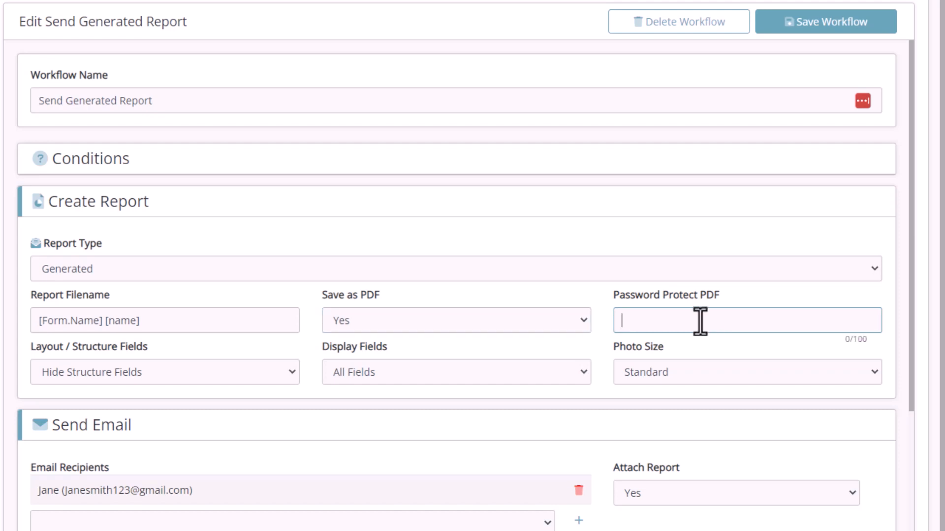
pyautogui.write('[')
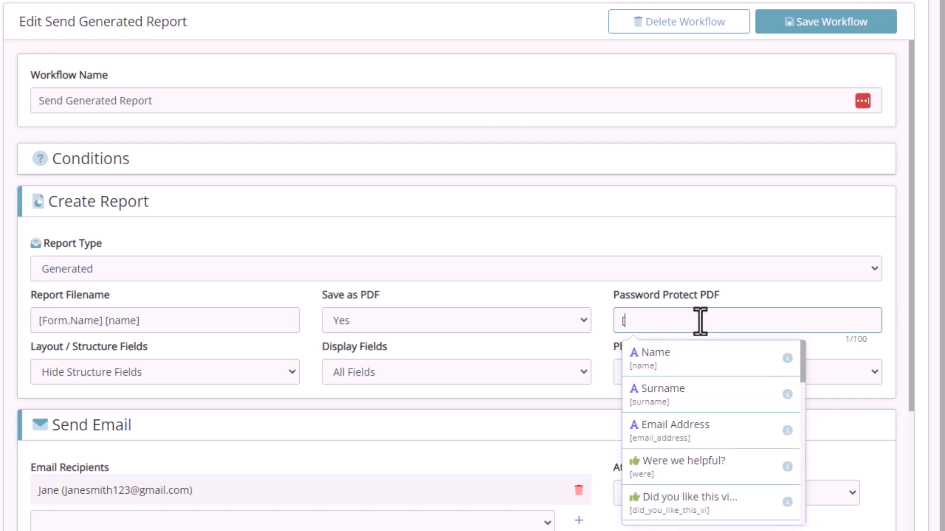
pyautogui.click(690, 405)
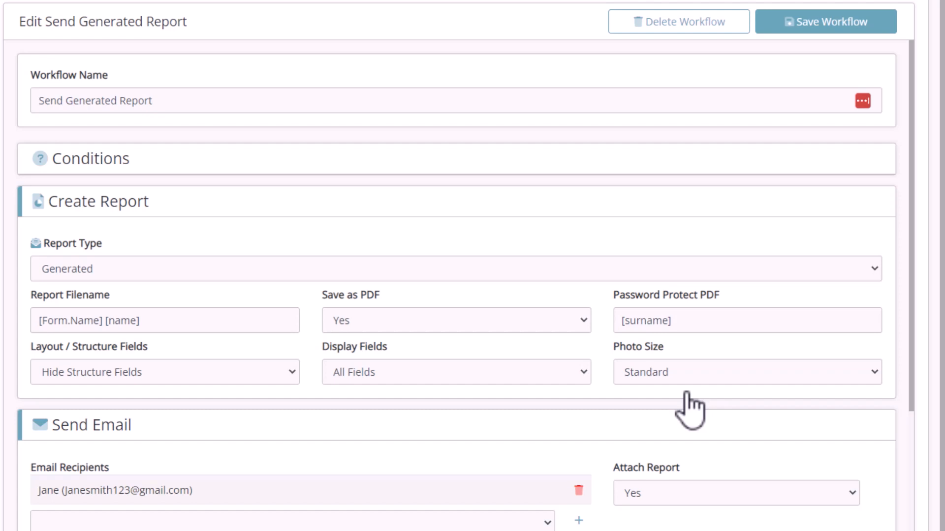
# Set Show Heading and Captions, Only Show Populated fields, and Large / Full Width photos
pyautogui.click(226, 372)
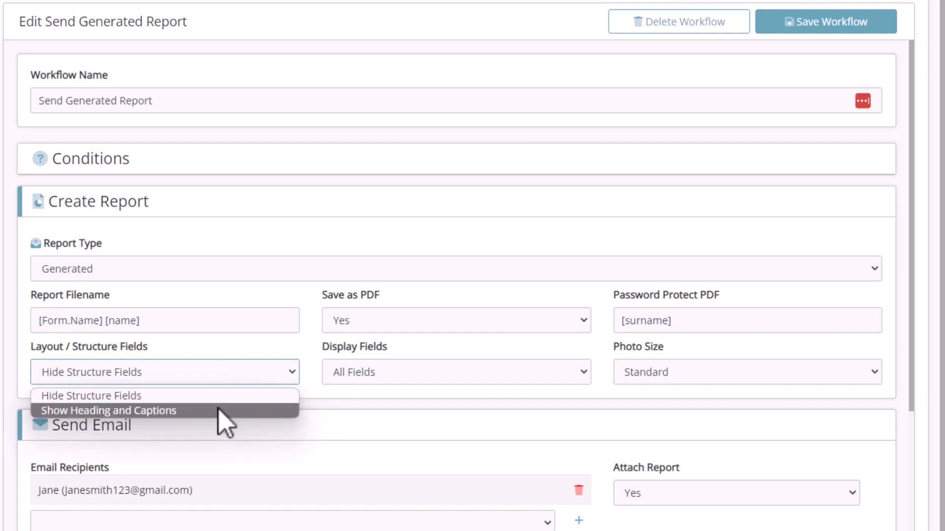
pyautogui.click(225, 411)
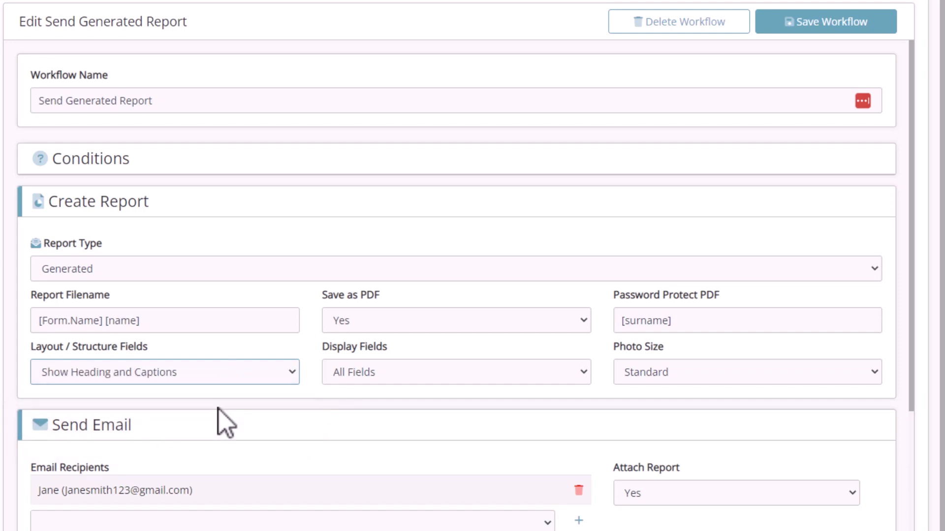
pyautogui.click(431, 373)
pyautogui.click(425, 409)
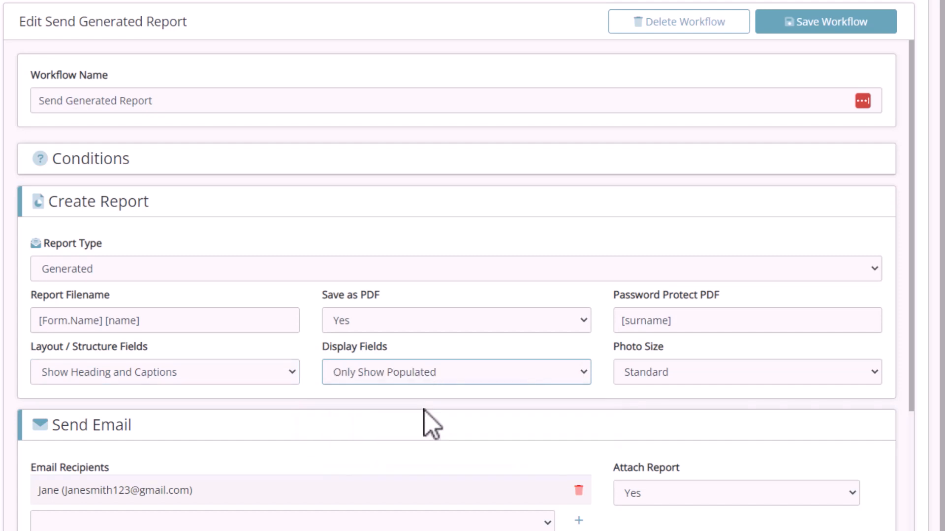
pyautogui.click(691, 375)
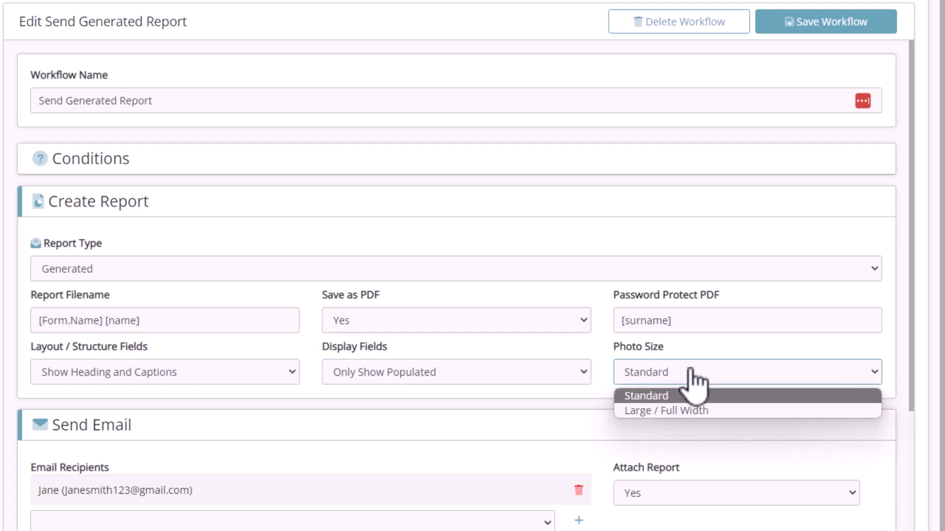
pyautogui.click(684, 411)
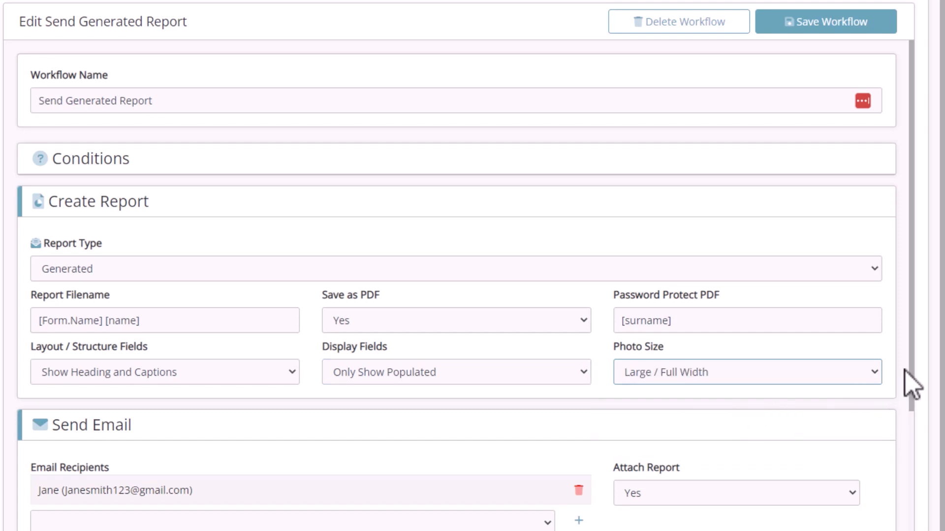
pyautogui.moveTo(911, 375); pyautogui.dragTo(895, 530)
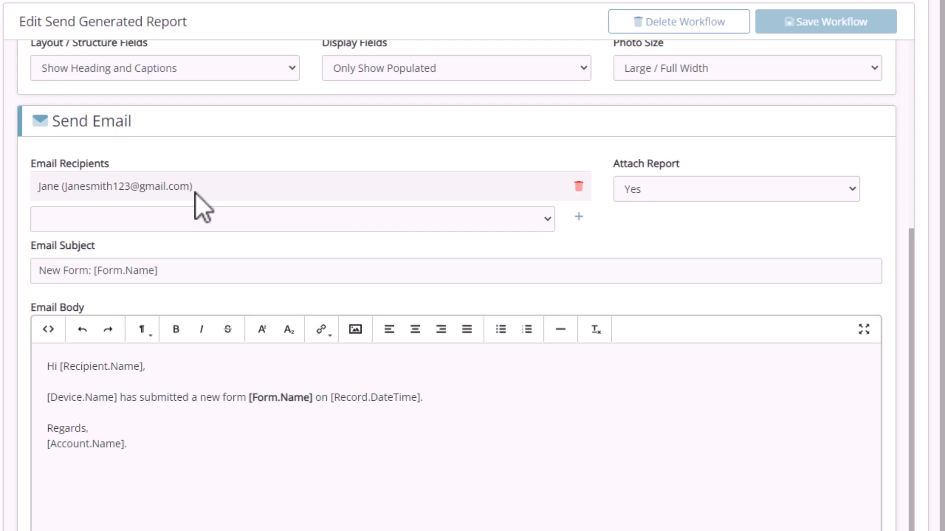
# Add trial recipients: the Email Address field and a manually entered contact's name and e-mail
pyautogui.click(210, 221)
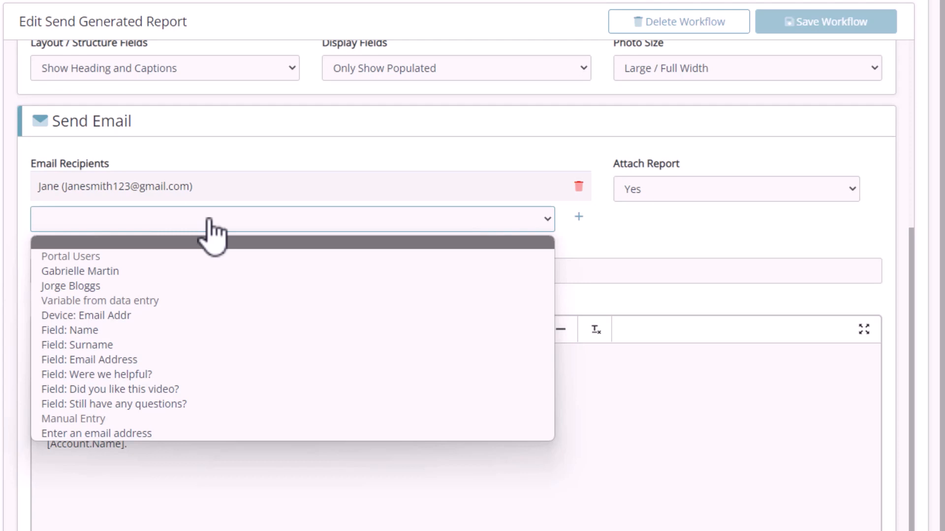
pyautogui.click(166, 361)
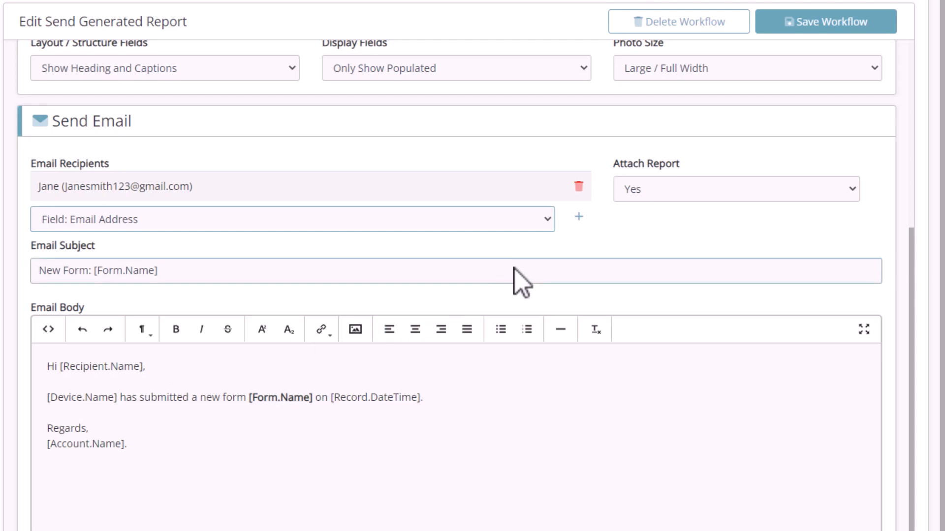
pyautogui.click(579, 217)
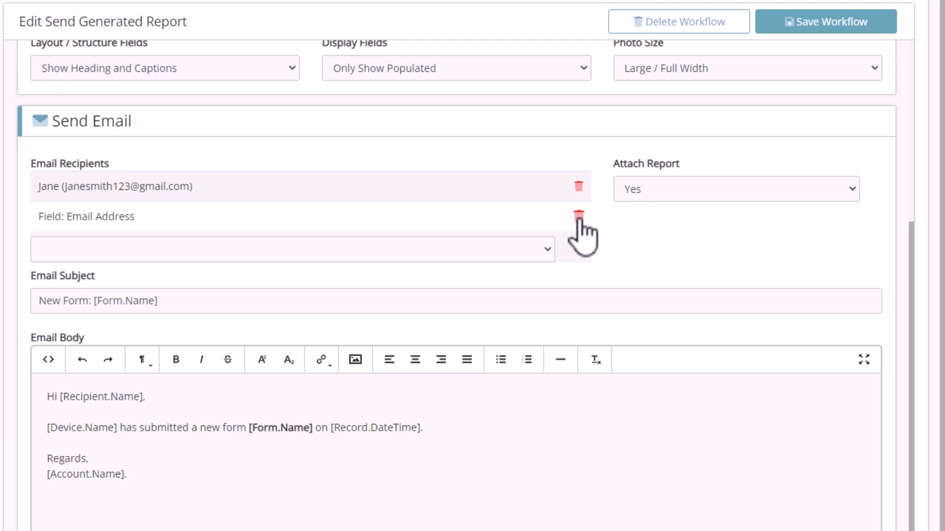
pyautogui.click(510, 243)
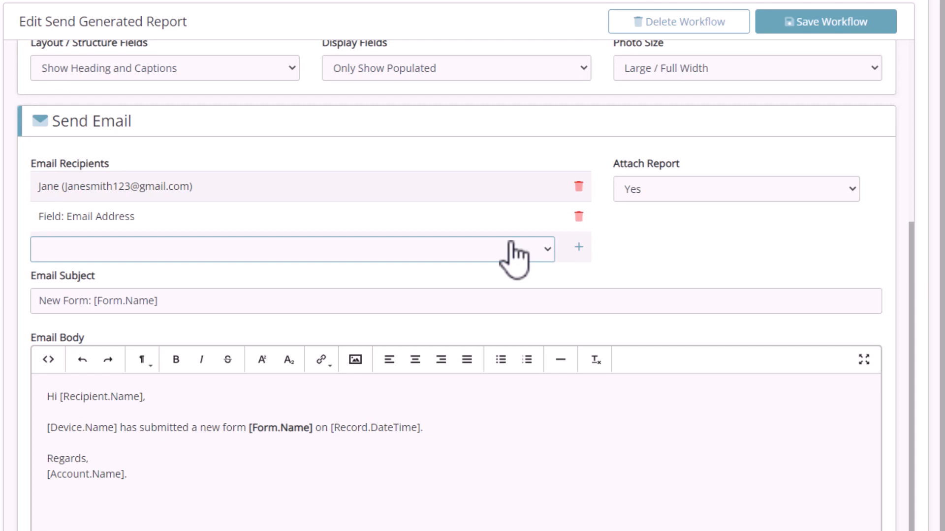
pyautogui.click(510, 242)
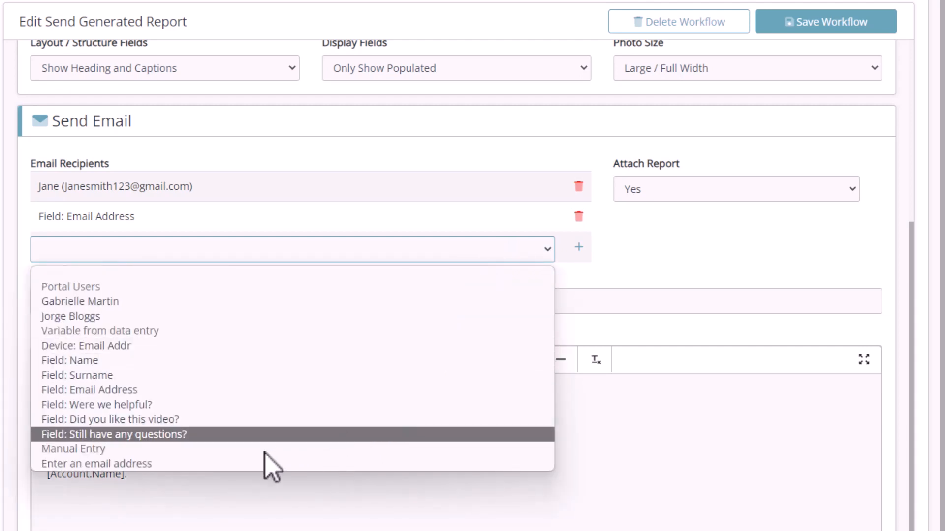
pyautogui.click(144, 465)
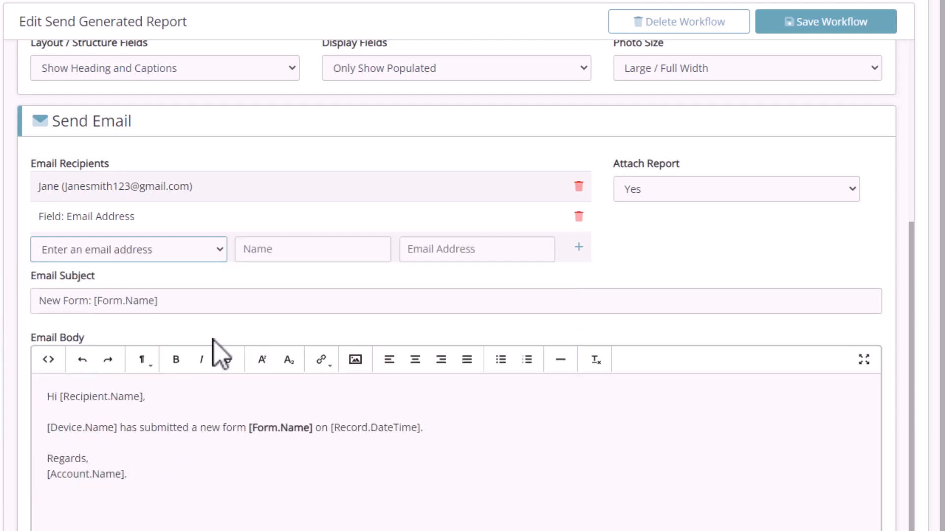
pyautogui.click(279, 250)
pyautogui.write('Gabrielle')
pyautogui.click(428, 258)
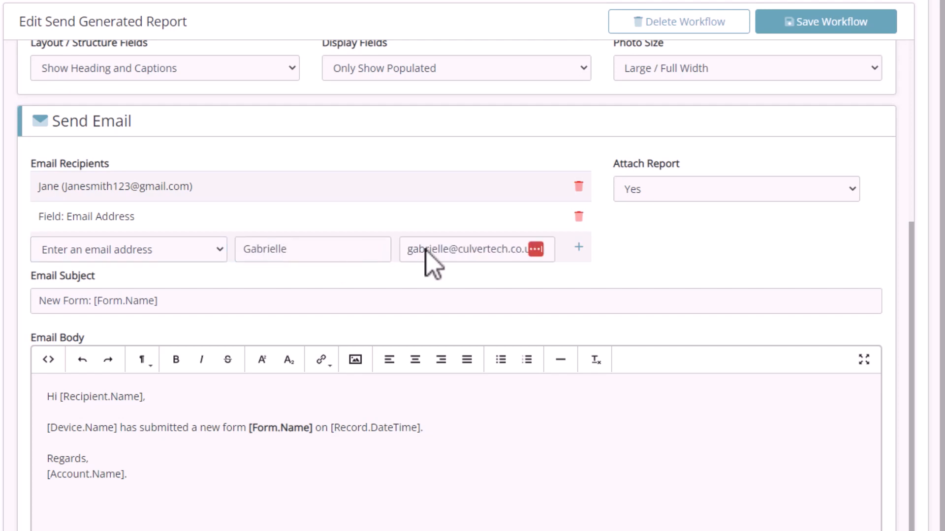
pyautogui.click(579, 248)
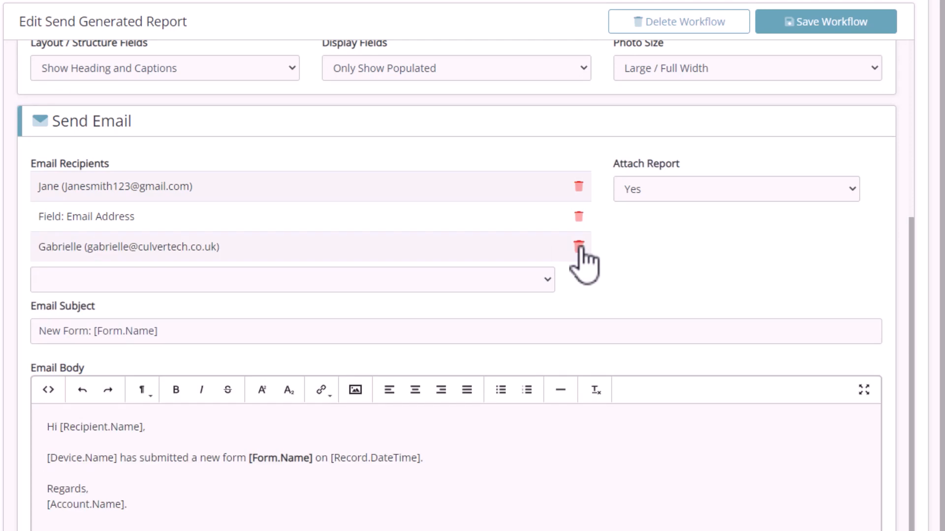
# Delete both trial recipients, leaving only the original one
pyautogui.click(578, 215)
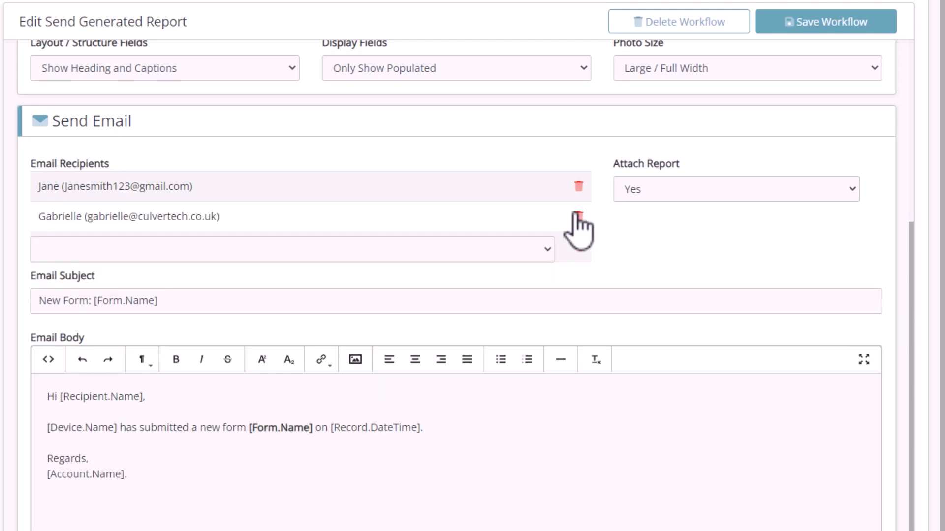
pyautogui.click(578, 216)
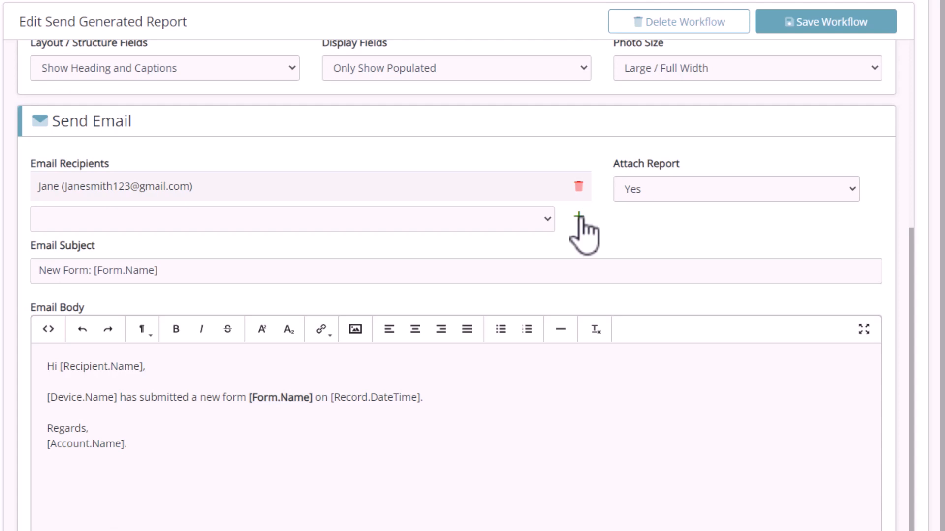
pyautogui.click(169, 271)
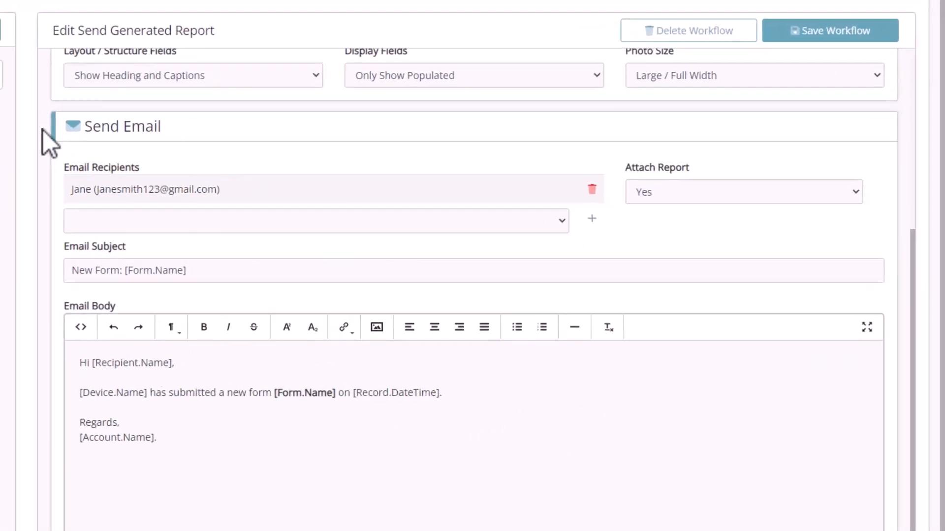
# Extend the email subject to 'New Form: [Form.Name] for [name] ([surname])'
pyautogui.click(165, 272)
pyautogui.write('for ')
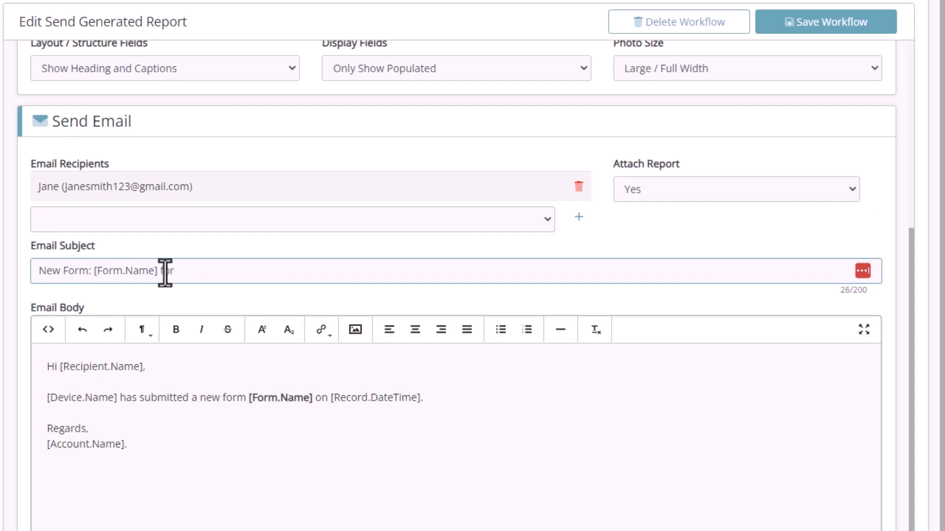
pyautogui.write('[')
pyautogui.click(206, 309)
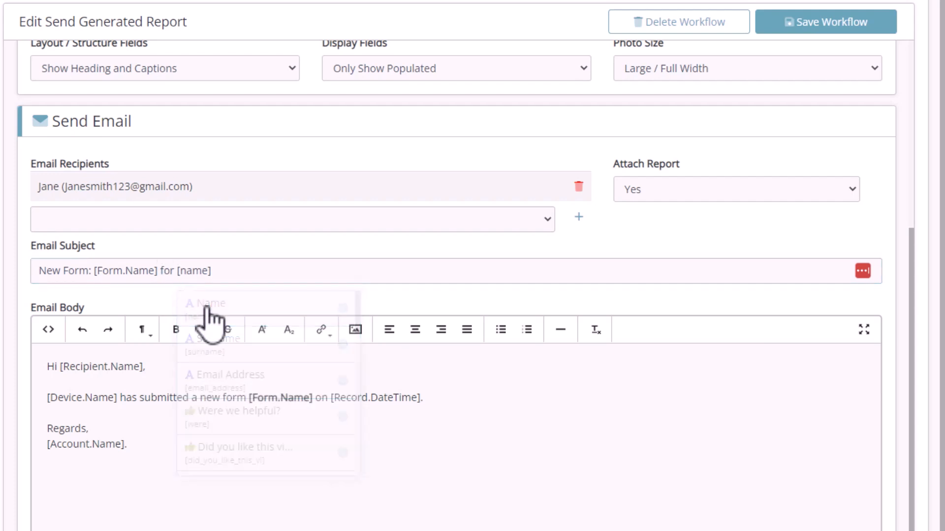
pyautogui.write('([')
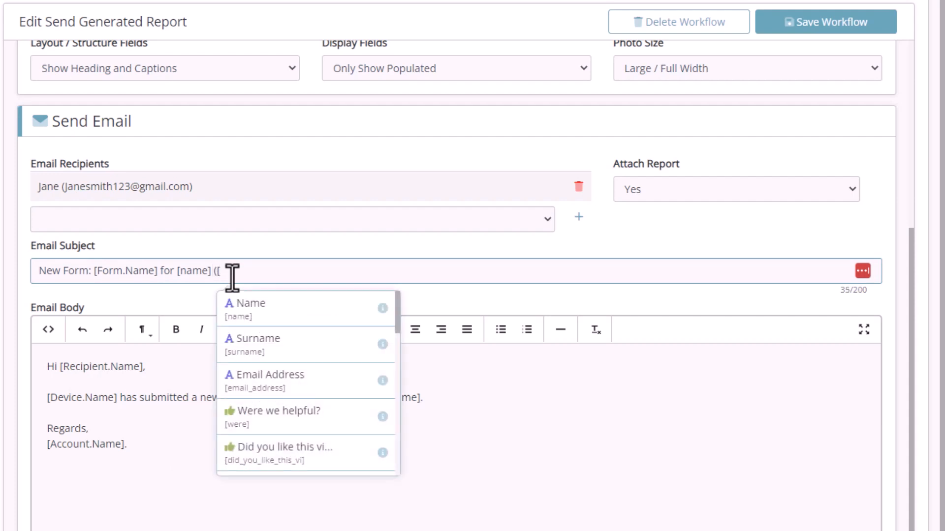
pyautogui.click(274, 347)
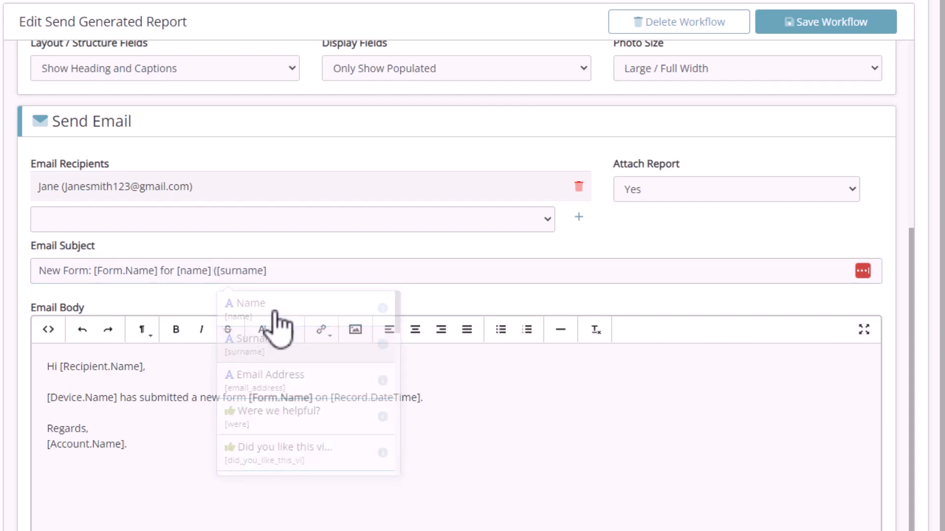
pyautogui.write(')')
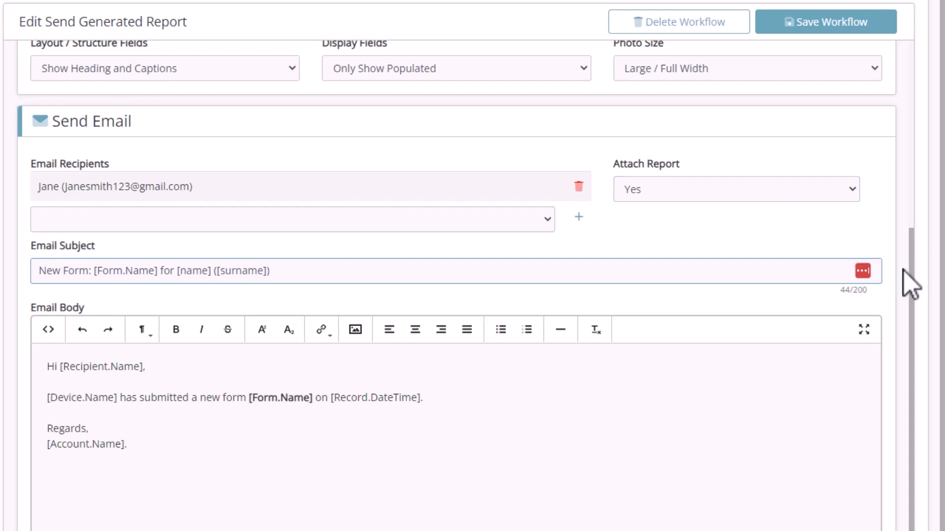
pyautogui.moveTo(911, 283); pyautogui.dragTo(922, 84)
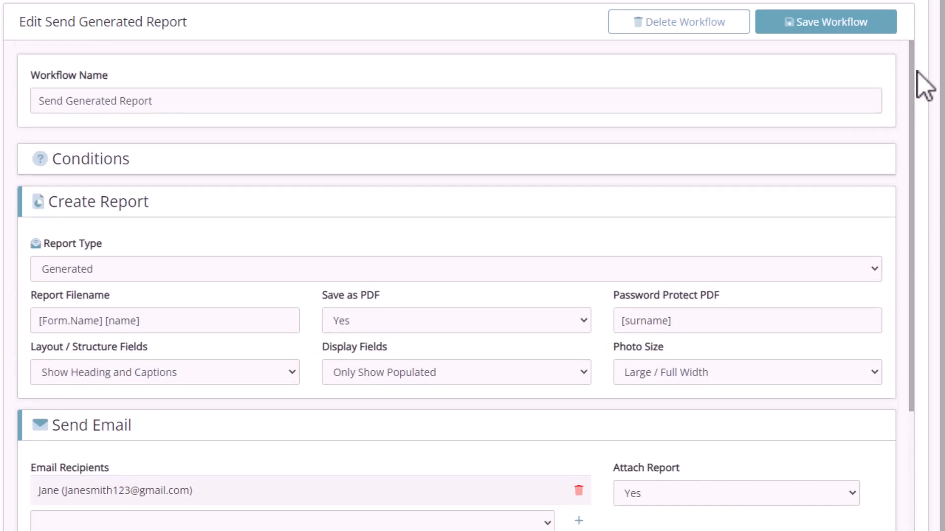
# Save the Send Generated Report workflow and return to the Form Builder layout
pyautogui.click(828, 24)
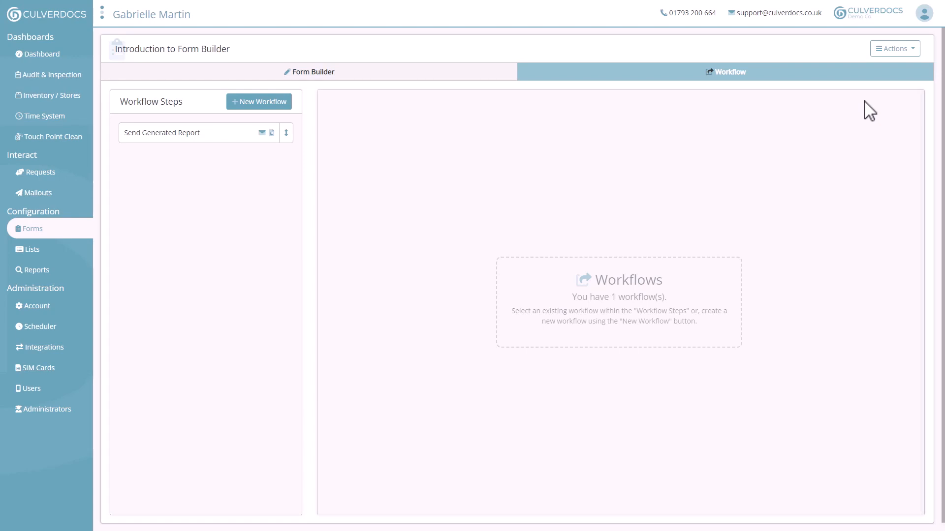
pyautogui.click(461, 73)
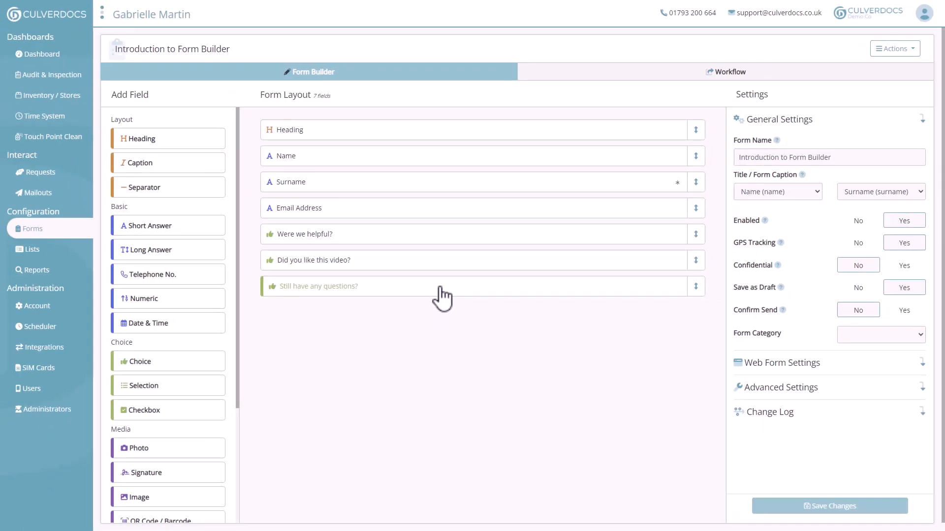
# Glance at the 'Still have any questions?' field settings, then return to the workflows list
pyautogui.click(440, 287)
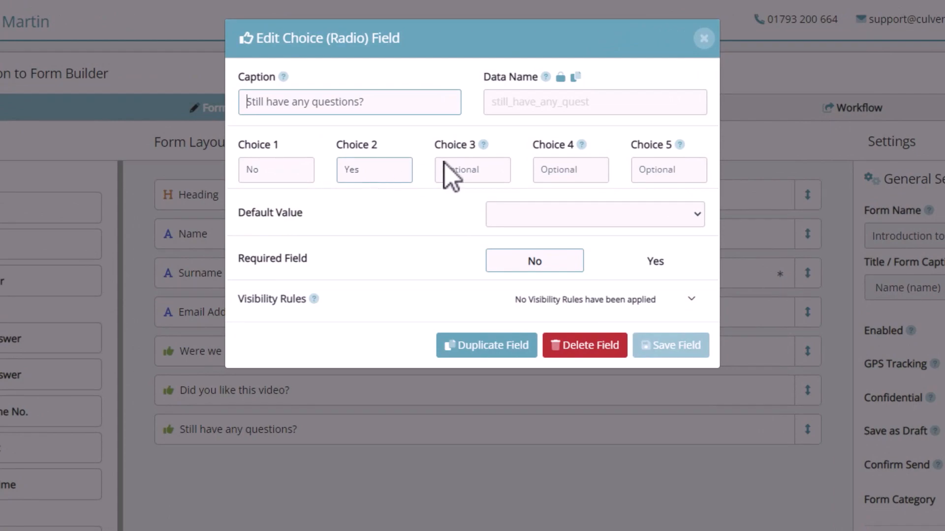
pyautogui.click(704, 40)
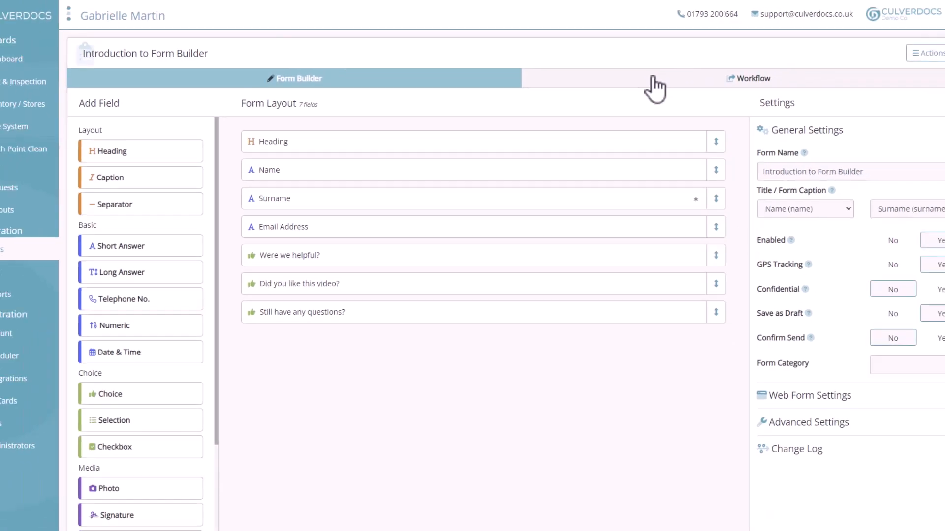
pyautogui.click(640, 79)
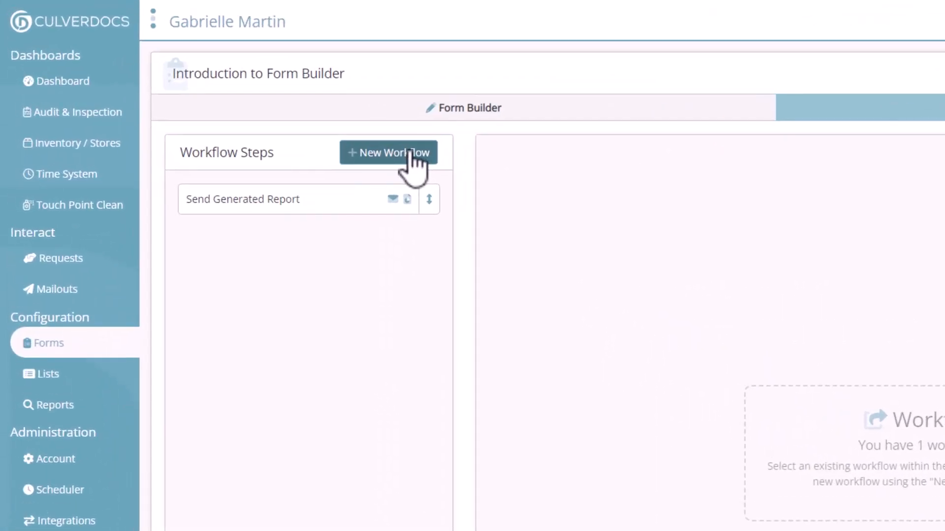
# Create a new workflow named 'User has Questions' and expand its Conditions section
pyautogui.click(379, 140)
pyautogui.click(449, 154)
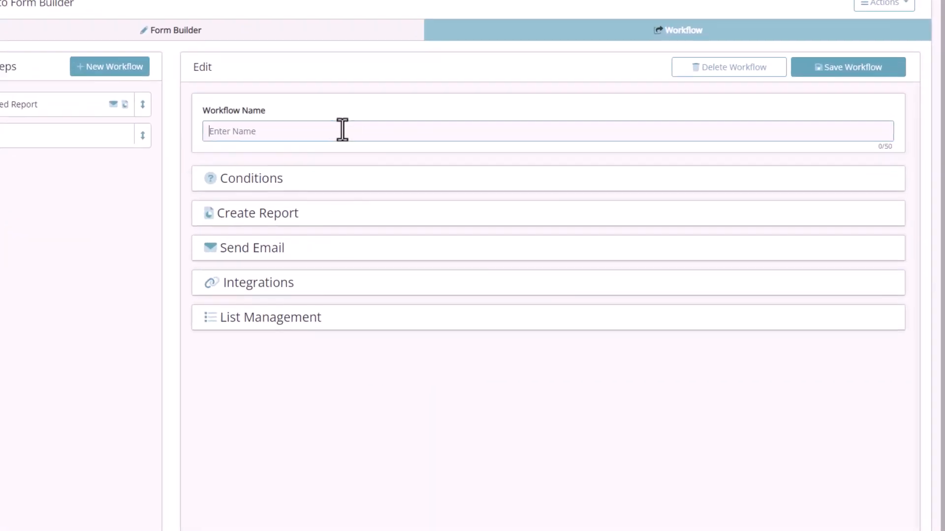
pyautogui.write('User has Questions')
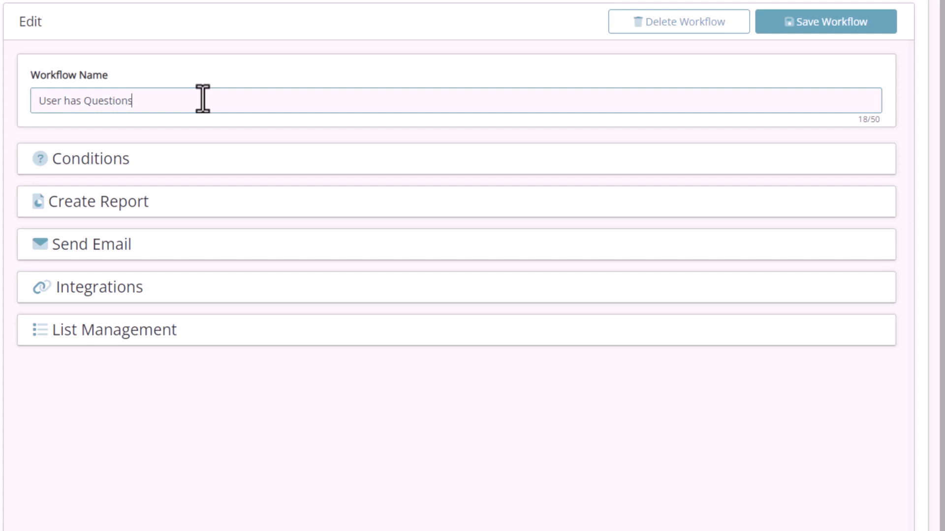
pyautogui.click(123, 169)
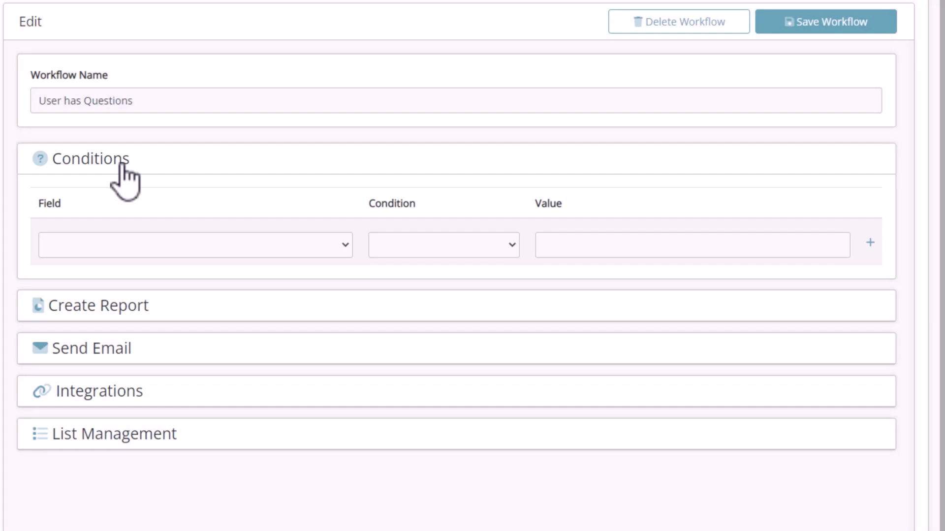
# Add the condition 'Still have any questions?' Equals Yes to the workflow
pyautogui.click(169, 244)
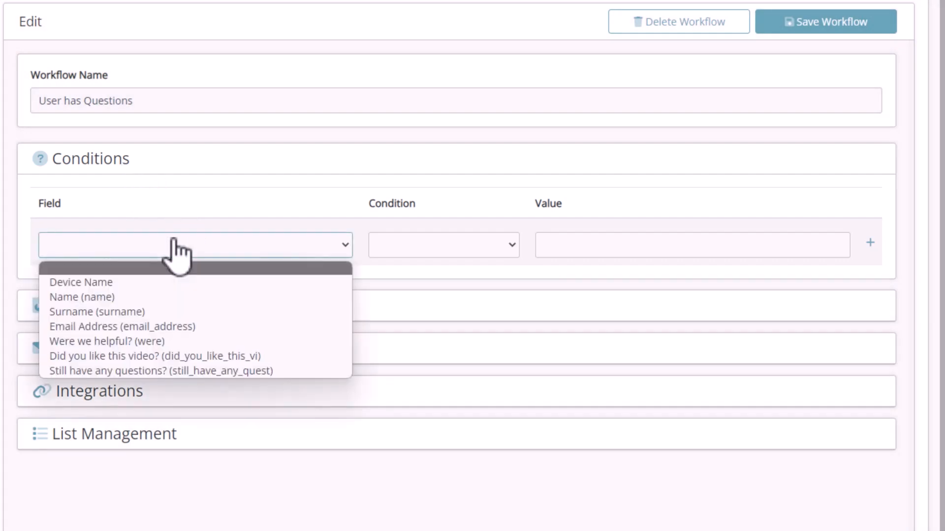
pyautogui.click(160, 370)
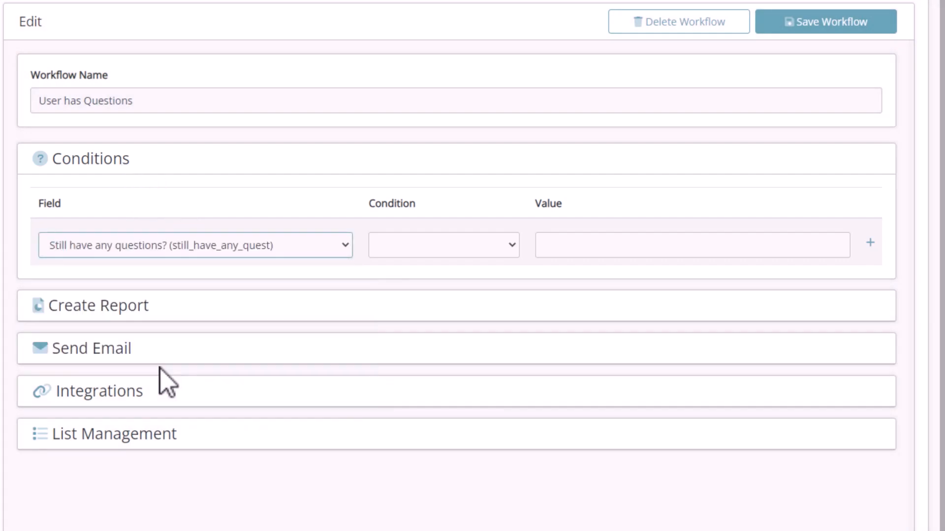
pyautogui.click(450, 249)
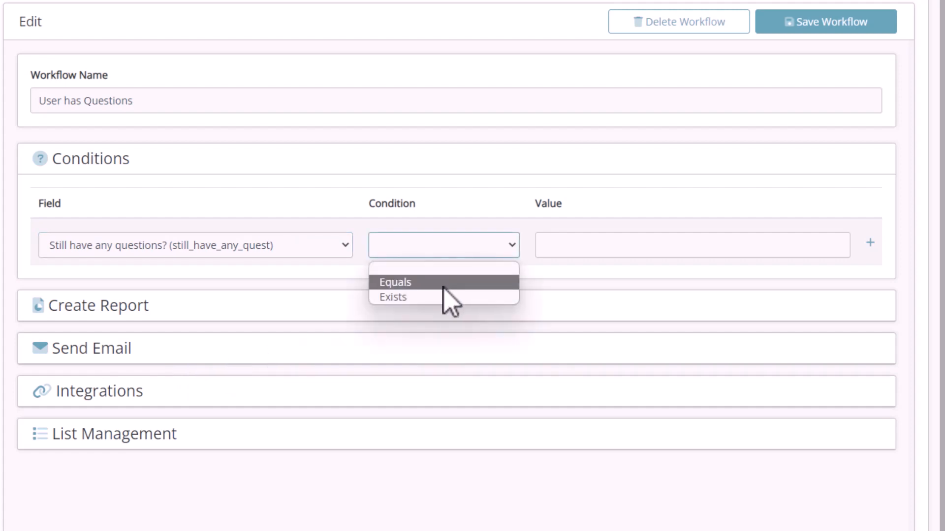
pyautogui.click(445, 281)
pyautogui.click(555, 249)
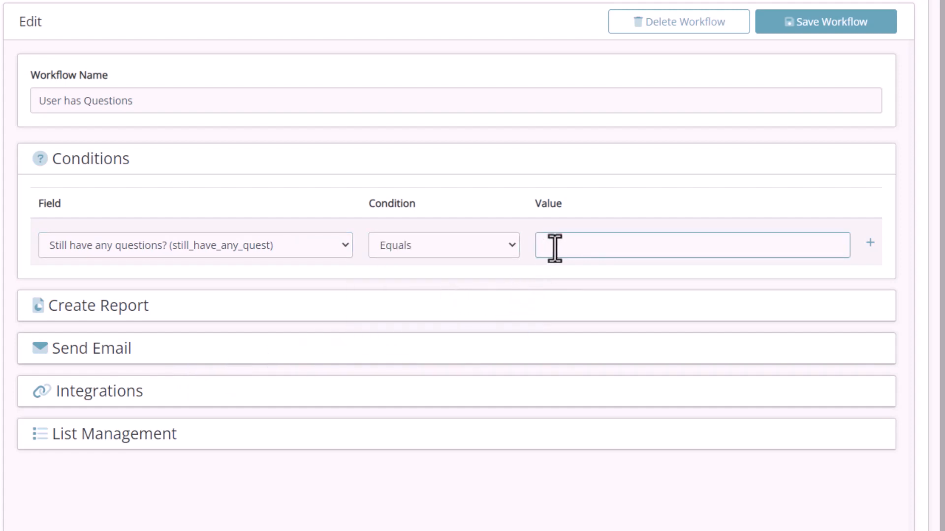
pyautogui.write('Yes')
pyautogui.click(870, 244)
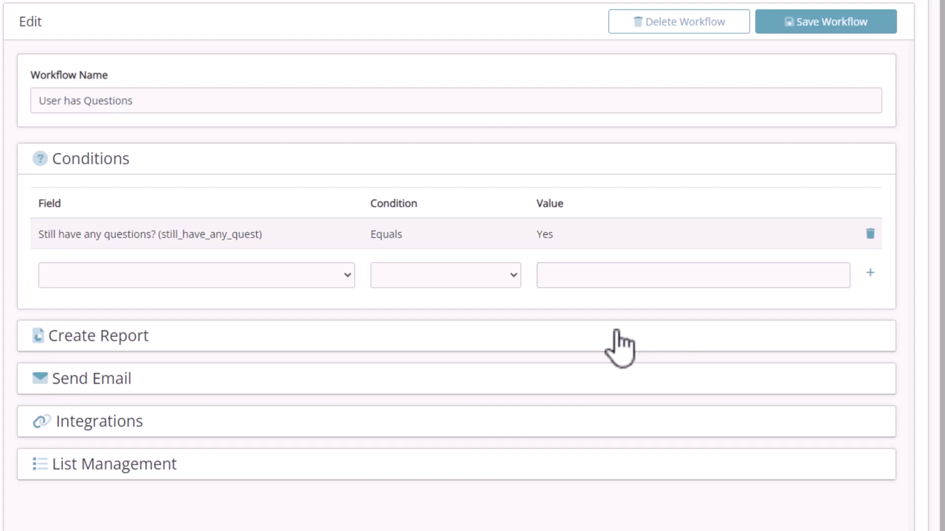
pyautogui.click(348, 277)
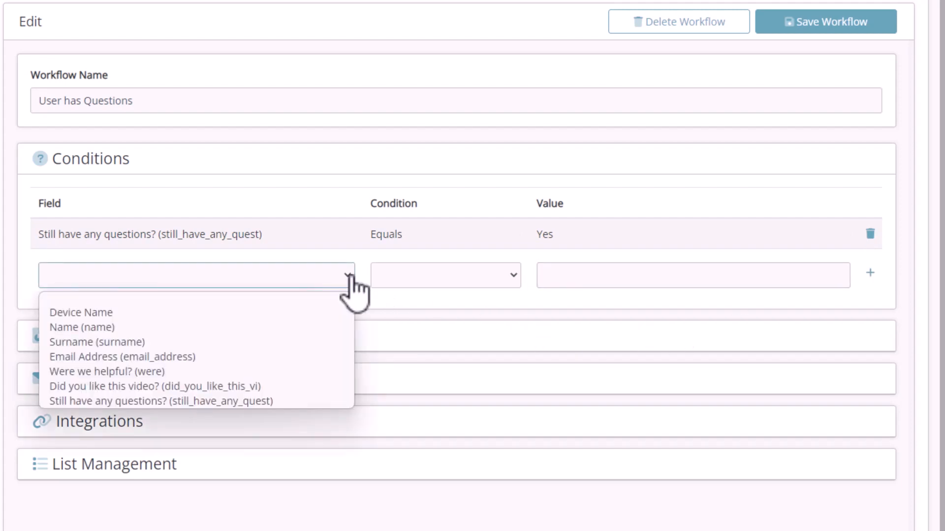
pyautogui.click(350, 278)
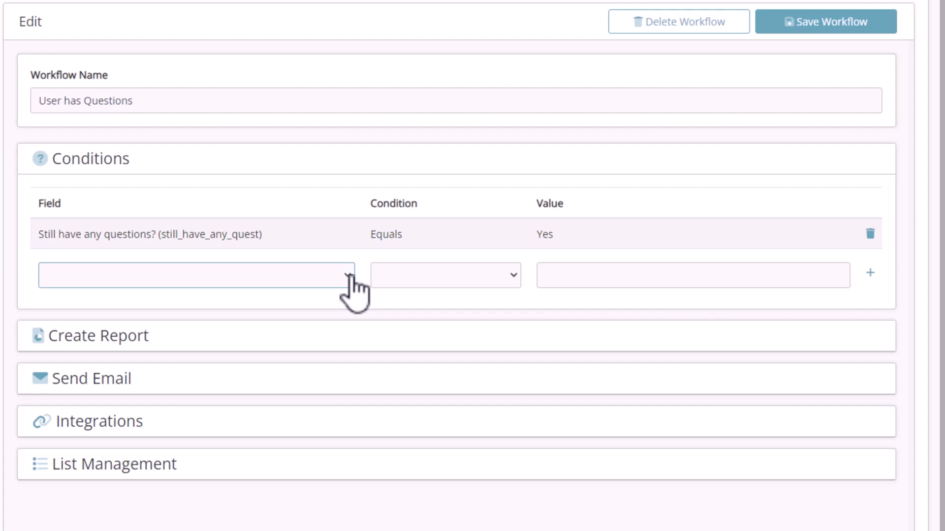
pyautogui.click(129, 346)
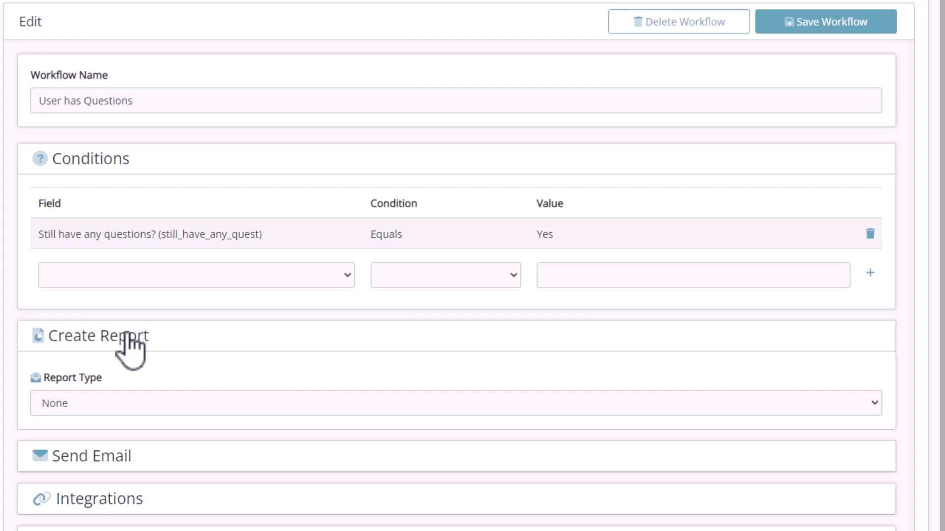
# Add the portal user as the Send Email step's recipient, then place the cursor in the subject
pyautogui.click(108, 458)
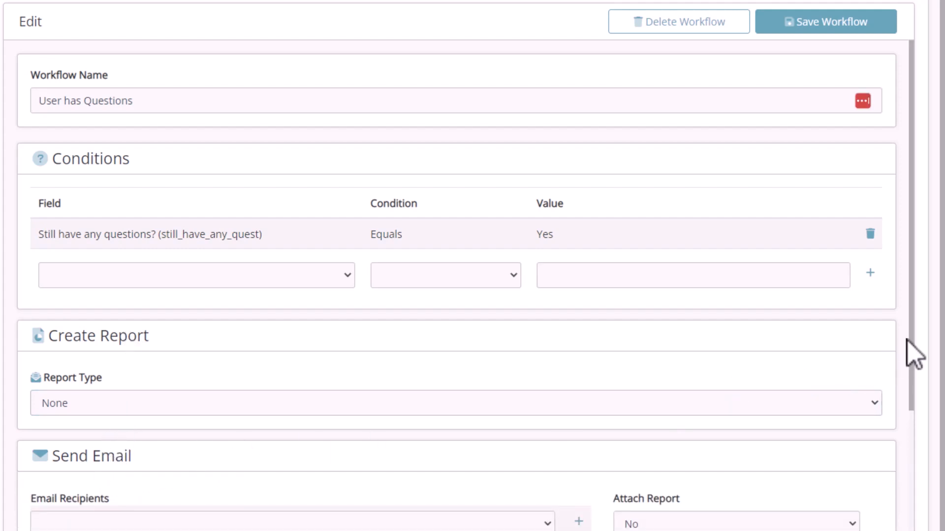
pyautogui.scroll(-1, 908, 351)
pyautogui.moveTo(911, 346); pyautogui.dragTo(911, 516)
pyautogui.click(438, 240)
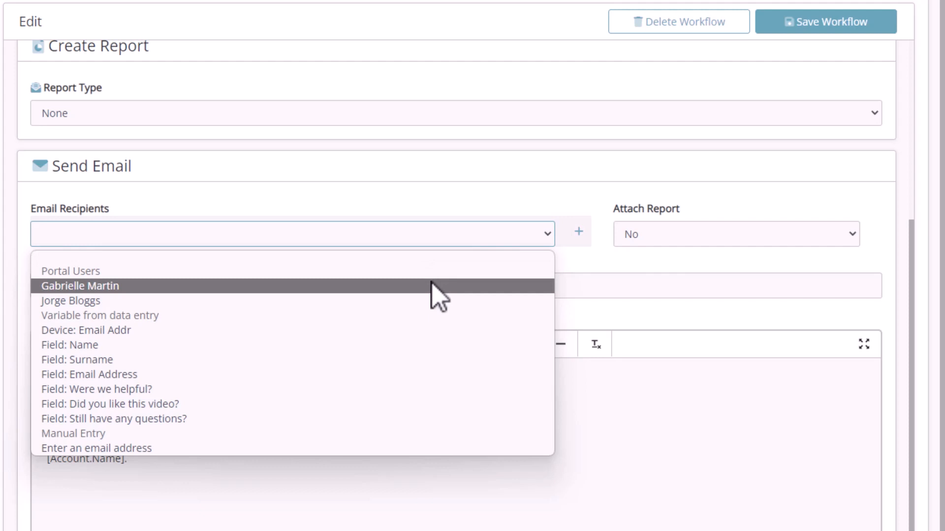
pyautogui.click(437, 287)
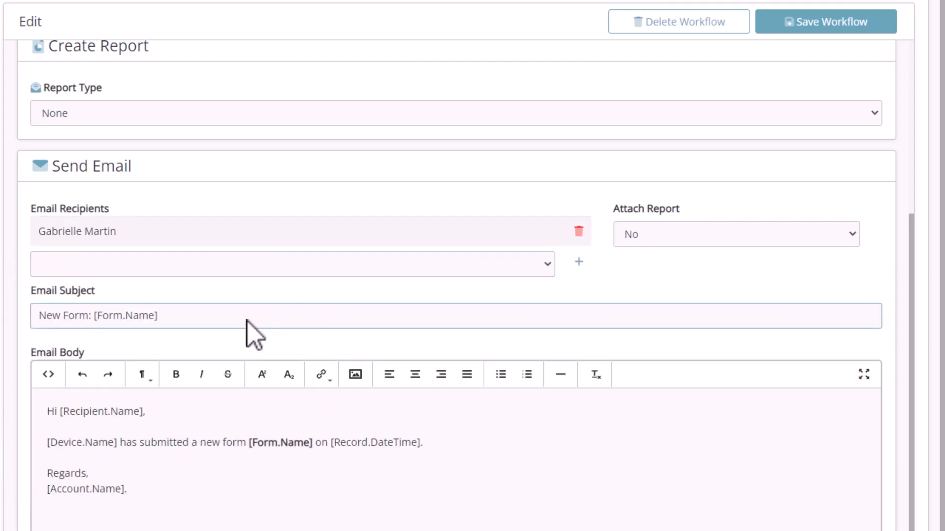
pyautogui.click(166, 319)
# Retitle the email 'A User has More Questions' and paste the questions message into the body
pyautogui.moveTo(165, 319); pyautogui.dragTo(38, 316)
pyautogui.press('BackSpace')
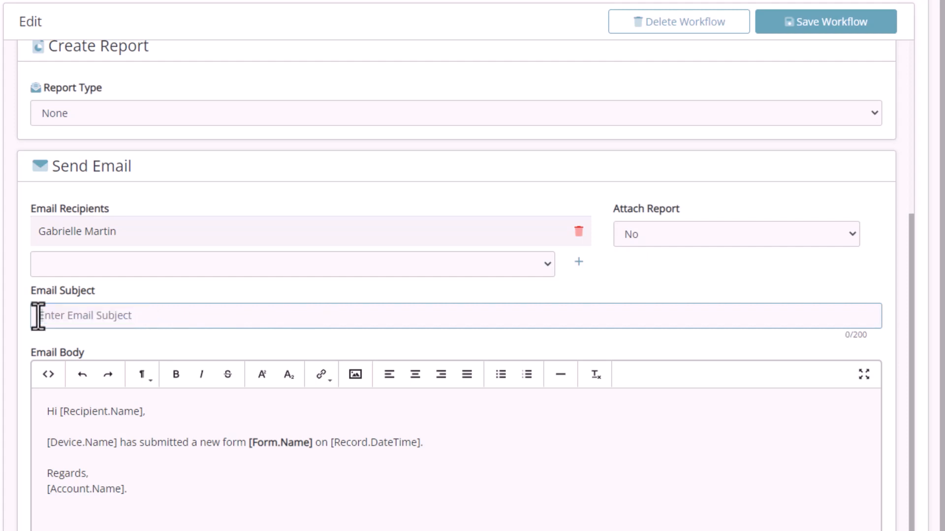
pyautogui.write('A User has More Questions')
pyautogui.moveTo(424, 443); pyautogui.dragTo(38, 447)
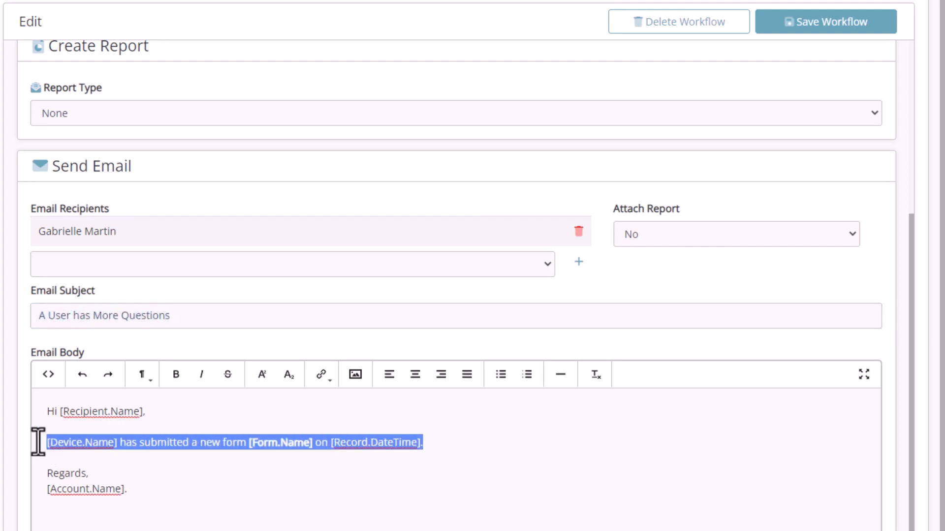
pyautogui.write('A user [name] [surname] still has questions. Please get in contact on [email_address].')
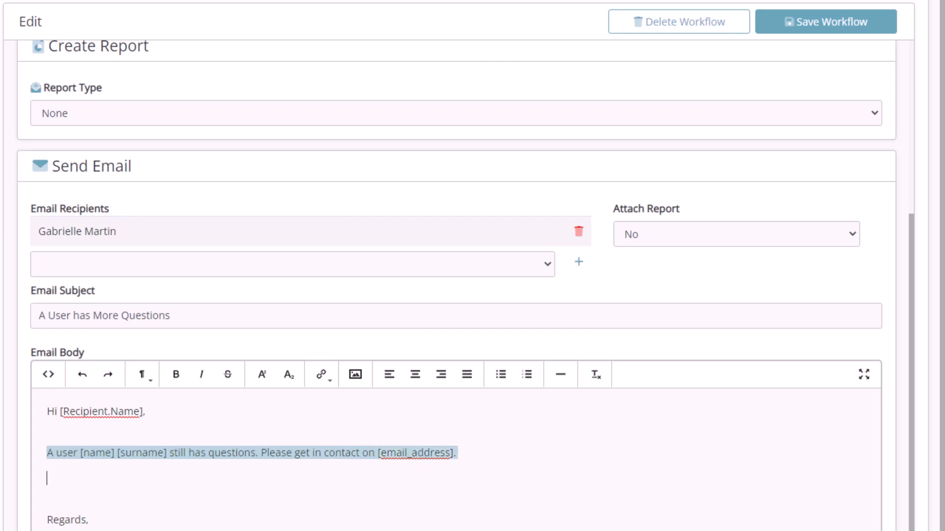
# Set the email's Attach Report option to Yes
pyautogui.click(738, 240)
pyautogui.click(742, 270)
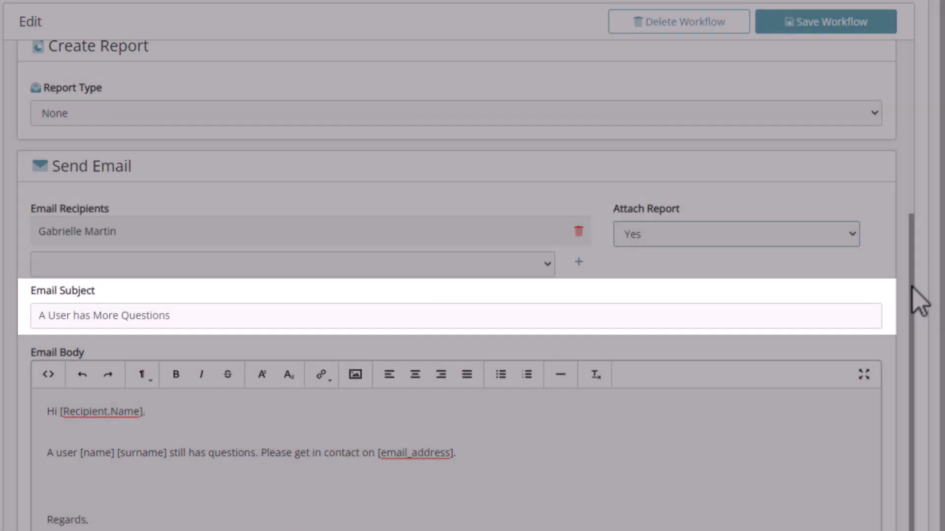
pyautogui.moveTo(912, 287); pyautogui.dragTo(915, 99)
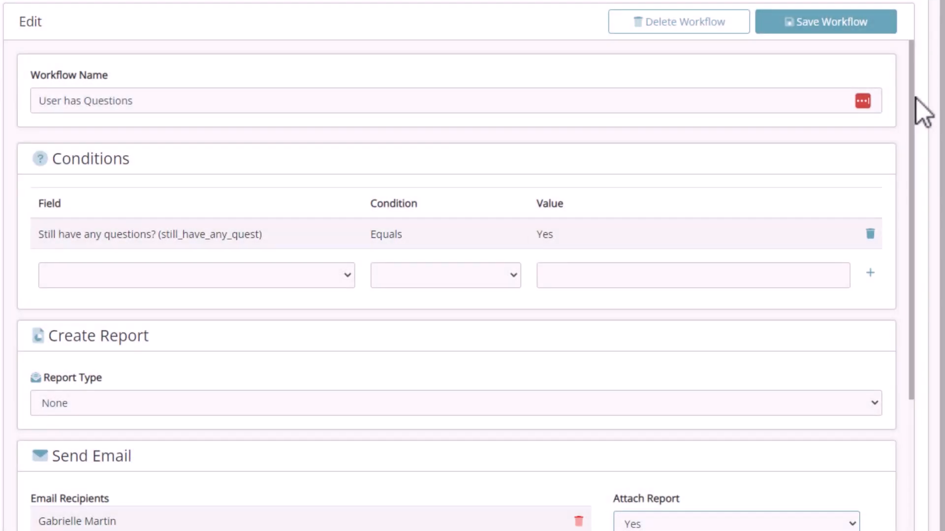
# Save the User has Questions workflow
pyautogui.click(829, 28)
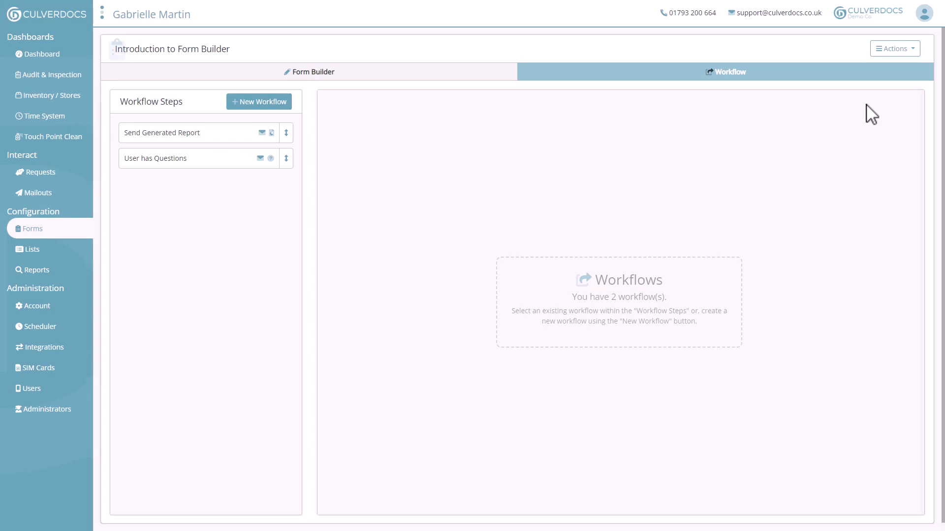
# Reprocess the Introduction to Form Builder submission from the Reports list and confirm
pyautogui.click(51, 274)
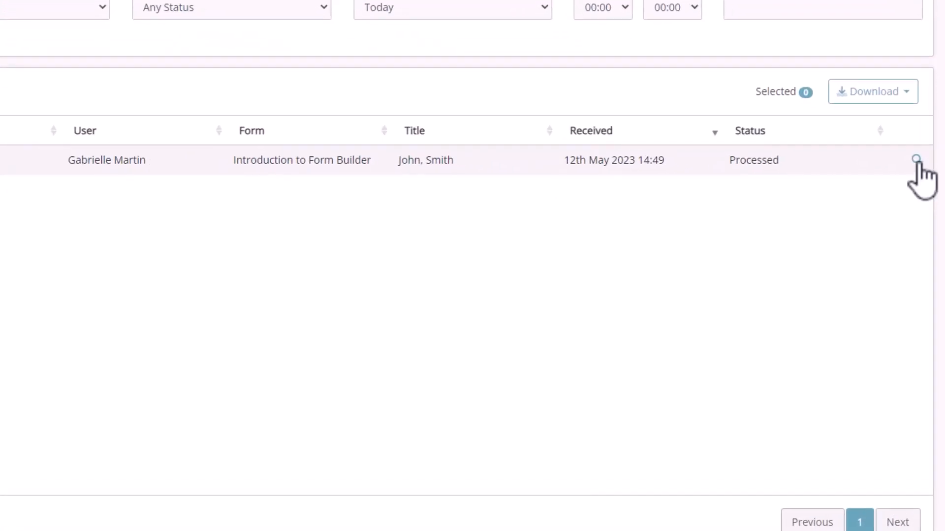
pyautogui.click(917, 160)
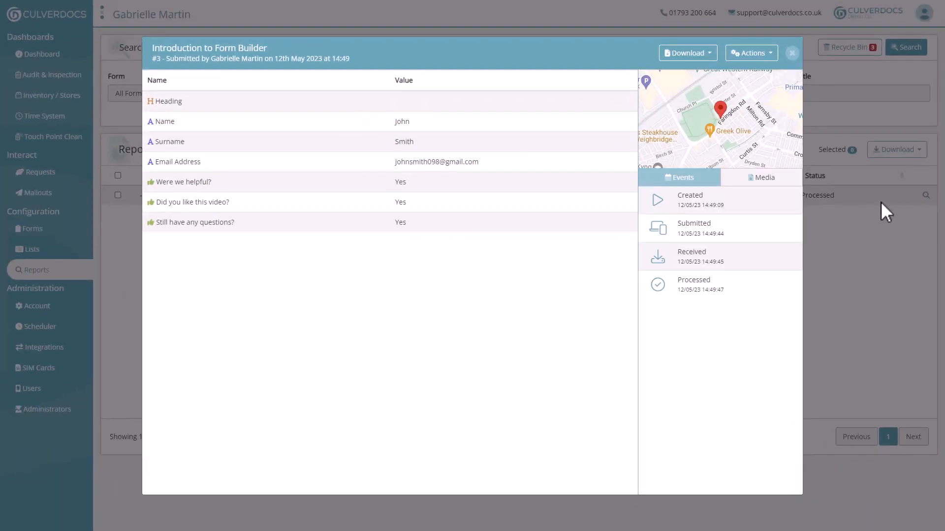
pyautogui.click(774, 46)
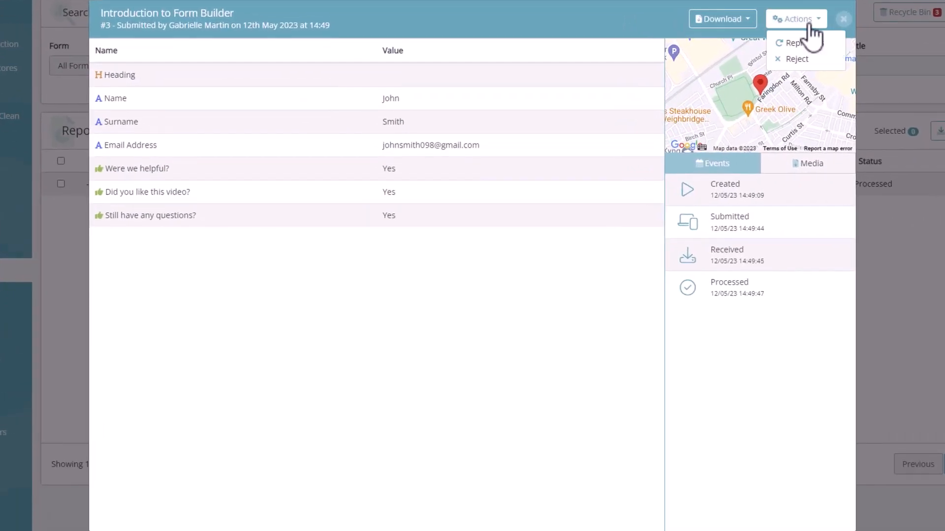
pyautogui.click(811, 43)
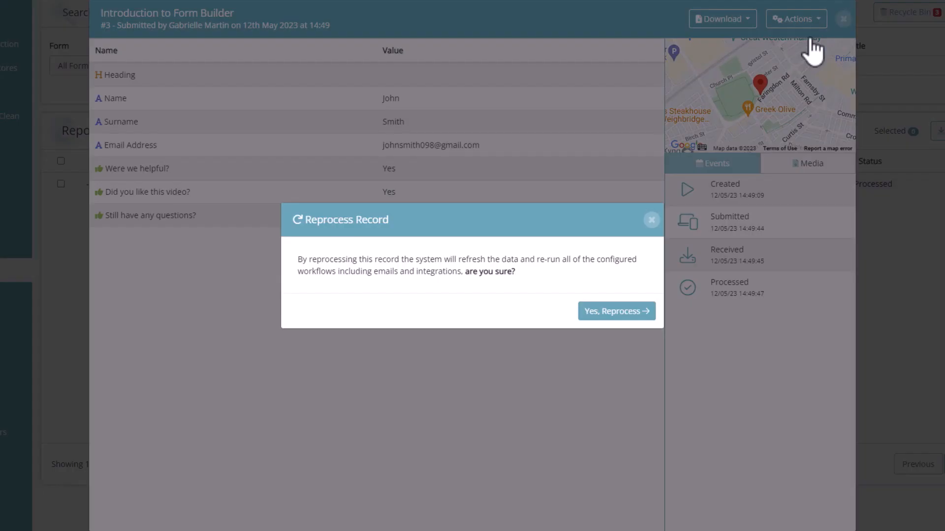
pyautogui.click(620, 313)
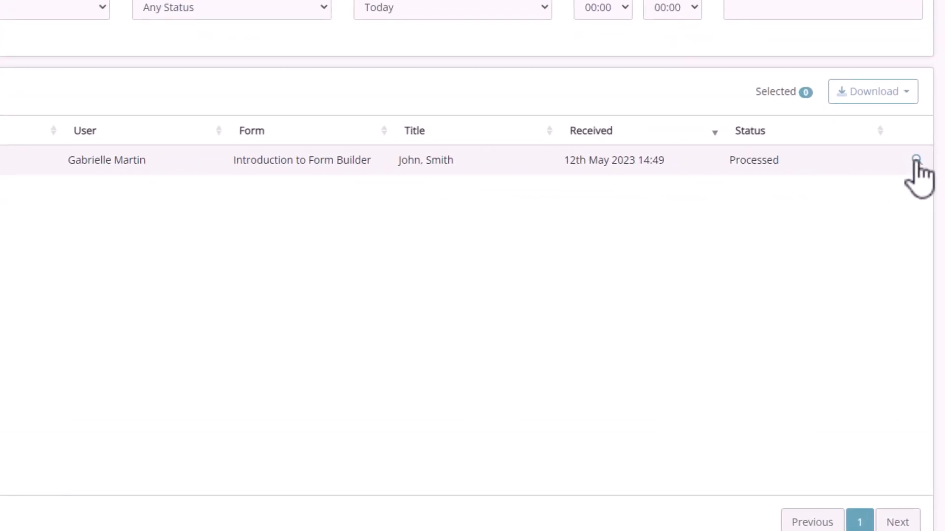
# Download the submission's Send Generated Report PDF and close its details
pyautogui.click(916, 162)
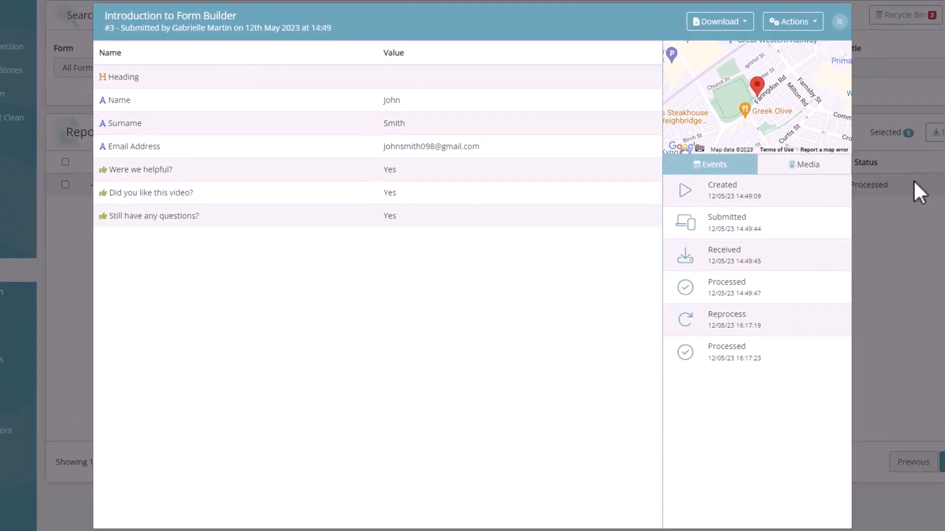
pyautogui.click(733, 24)
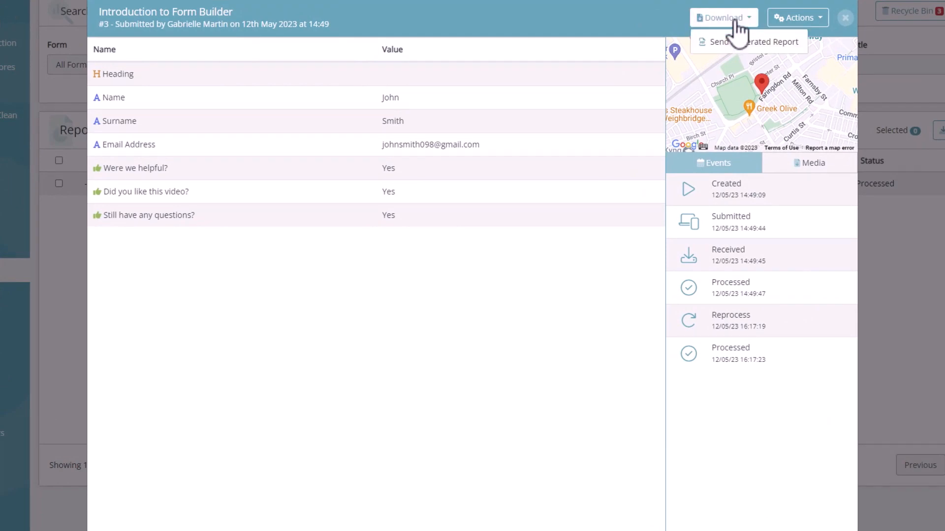
pyautogui.click(739, 42)
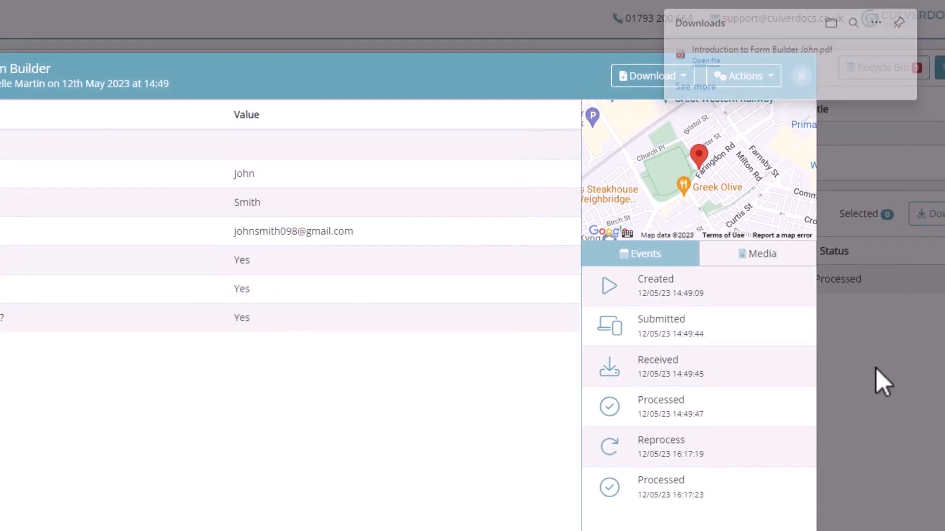
pyautogui.click(881, 386)
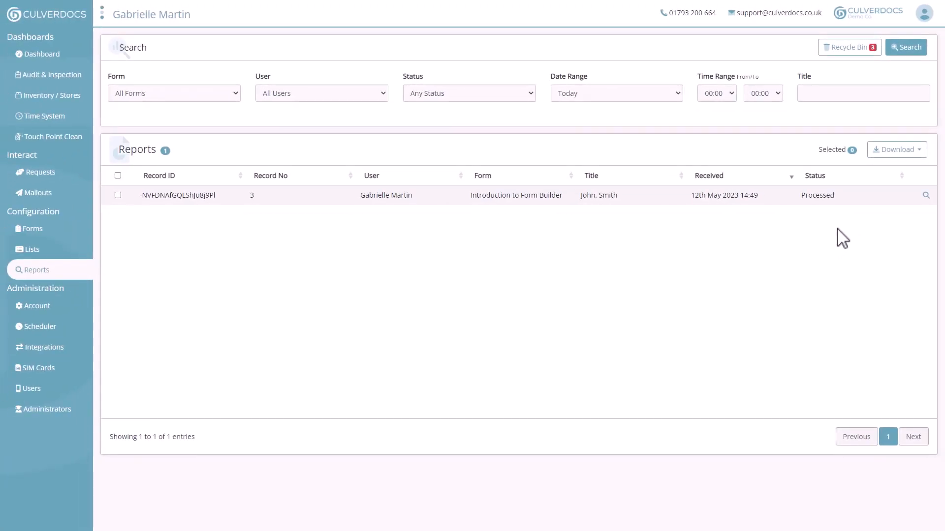